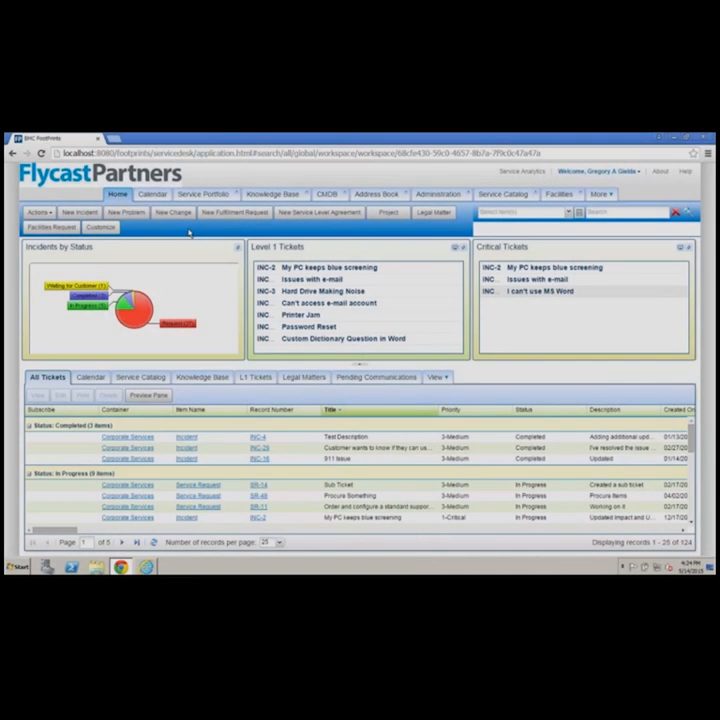
Start a new incident and review the options of the Dropdown field in the Common section
click(86, 212)
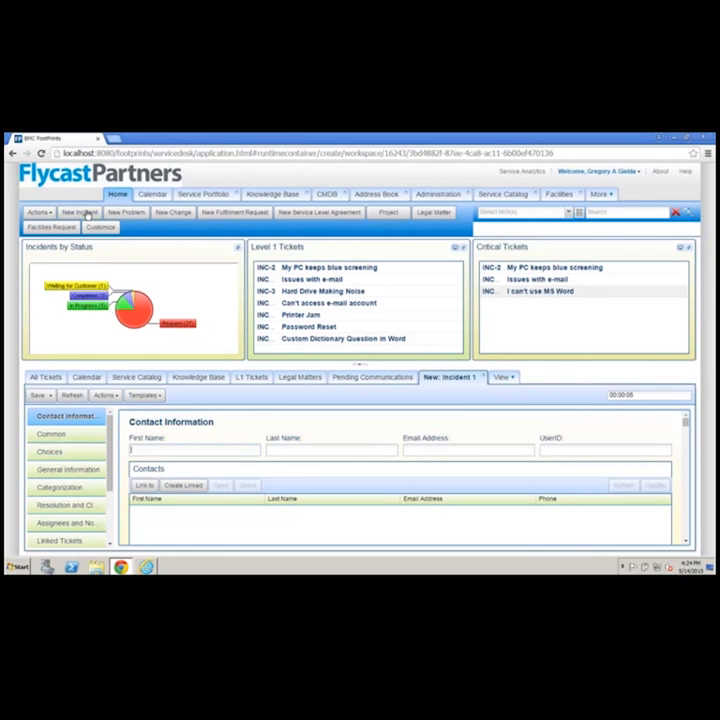
scroll(361, 369, down, 2)
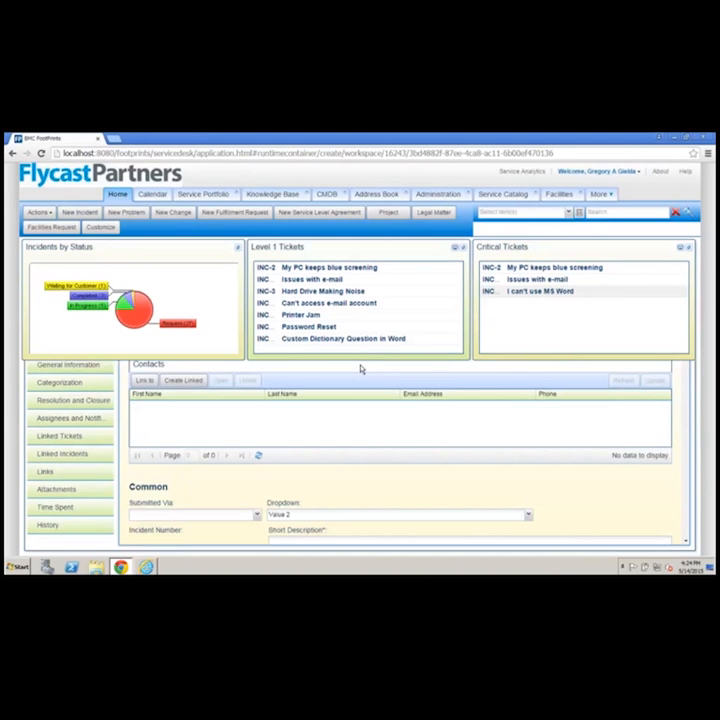
scroll(361, 369, down, 1)
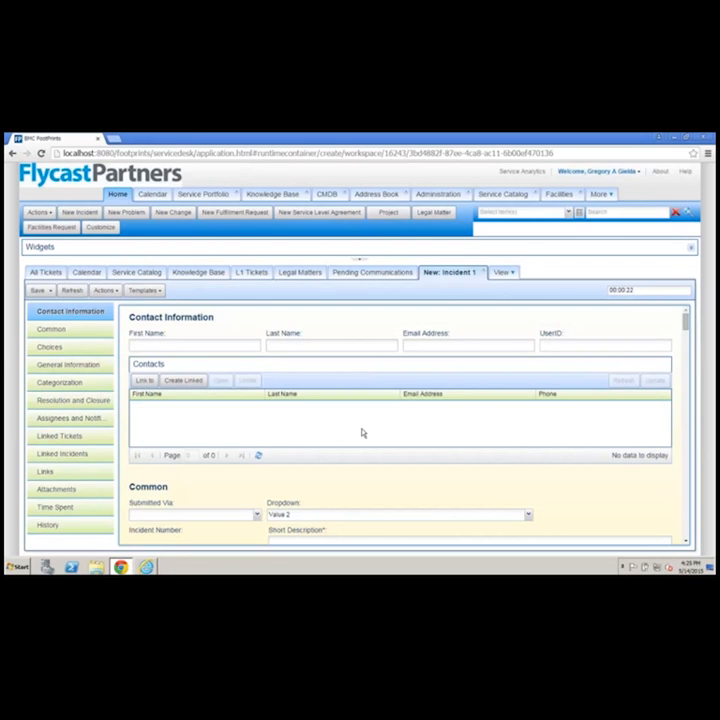
scroll(363, 433, down, 1)
scroll(363, 433, up, 1)
click(527, 515)
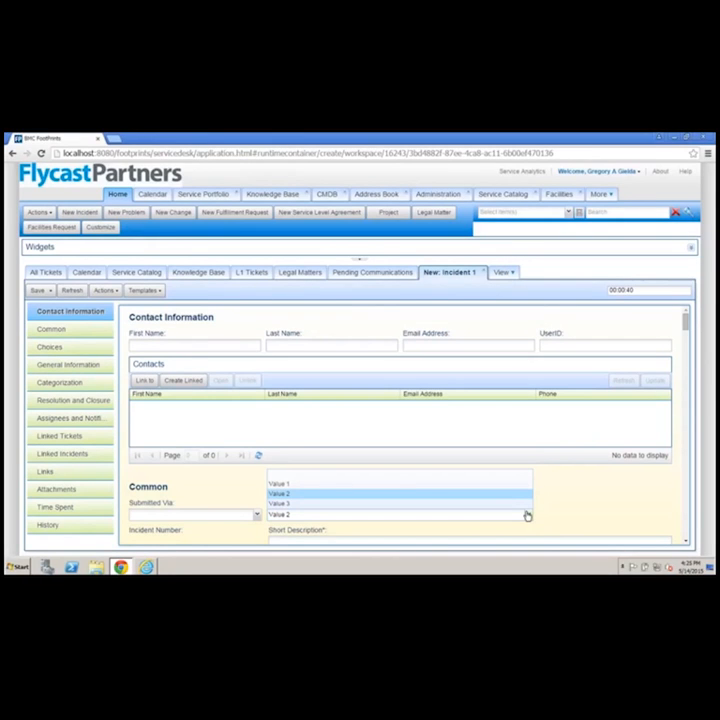
click(586, 487)
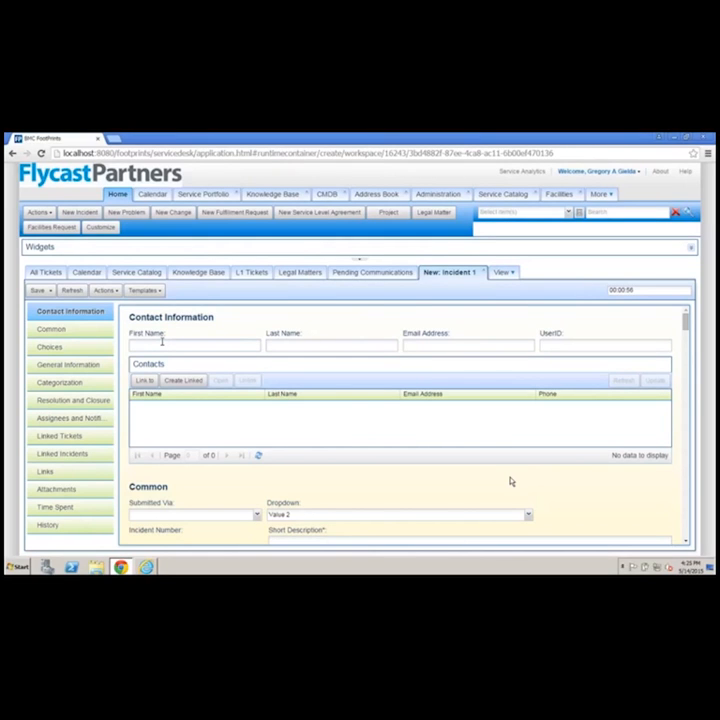
Look up the contact by first name and link the first matching contact record to the incident
click(161, 342)
text(Greg)
click(144, 383)
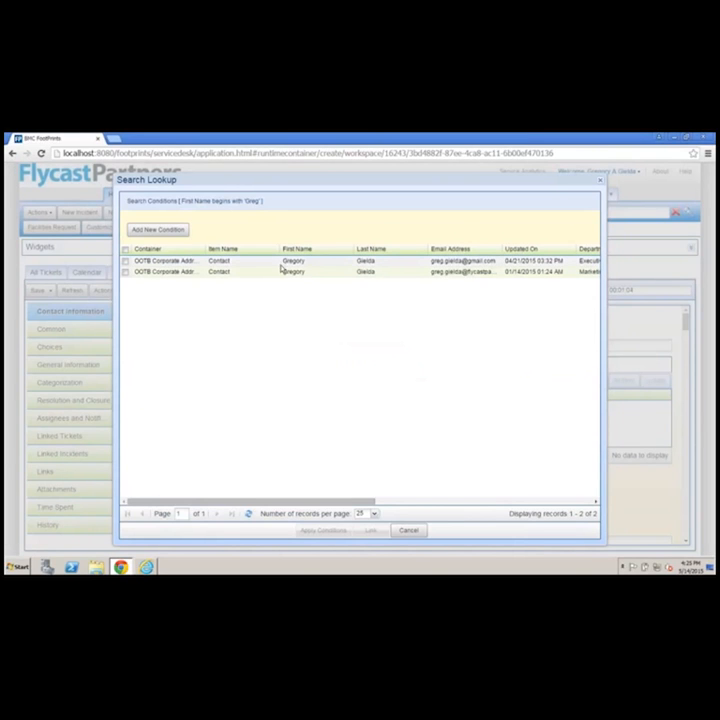
click(282, 261)
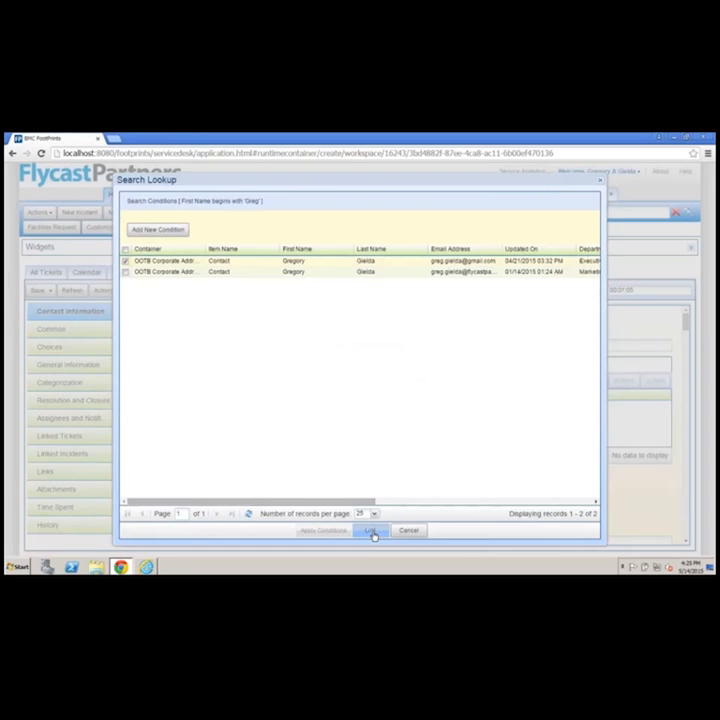
click(371, 531)
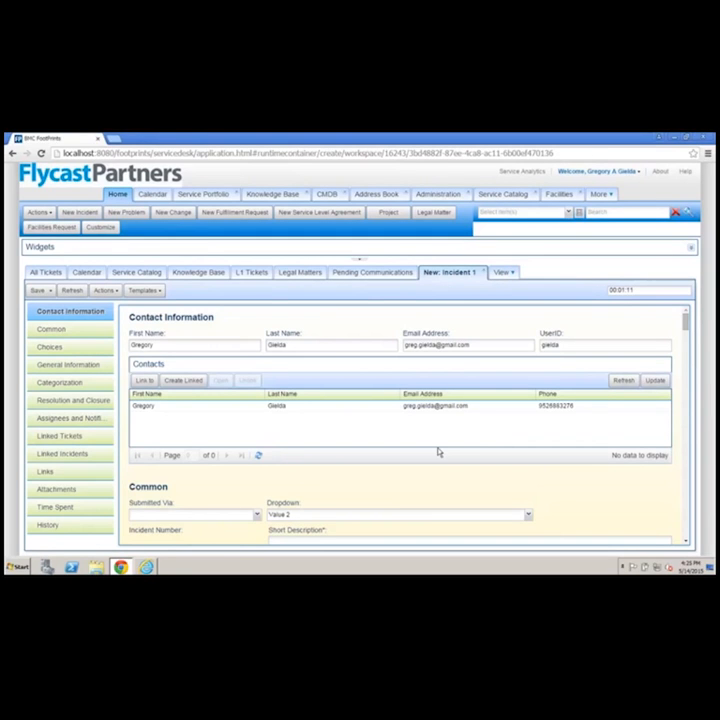
Set the incident's status to In Progress, with both urgency and impact set to High
scroll(392, 470, down, 2)
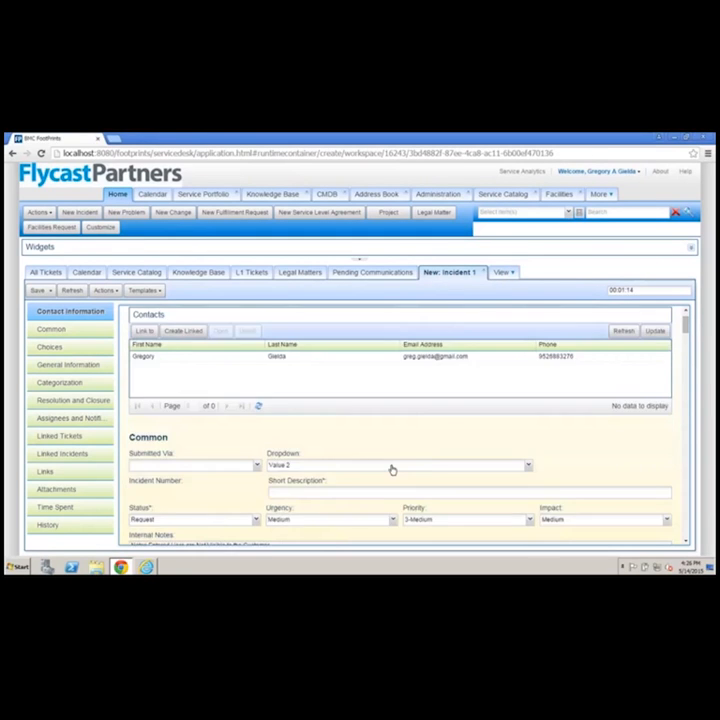
scroll(392, 470, down, 1)
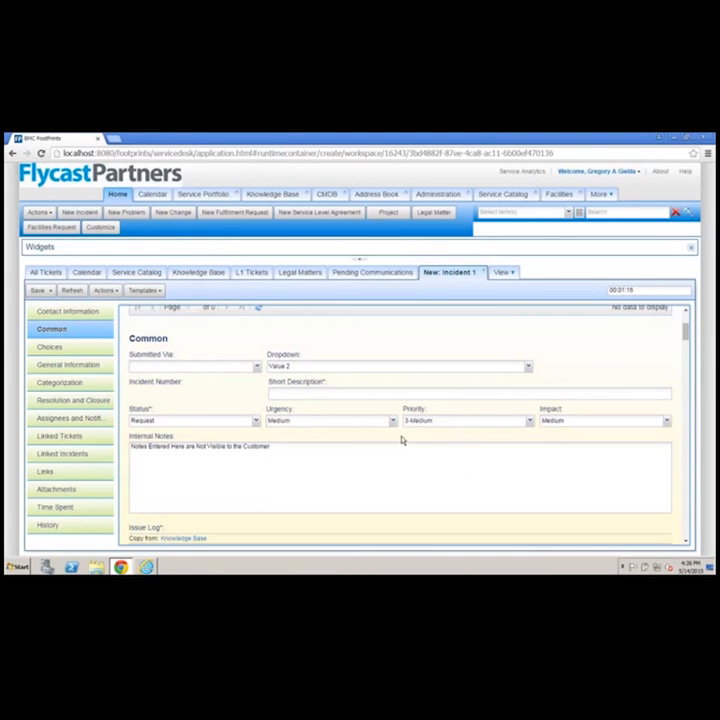
click(255, 422)
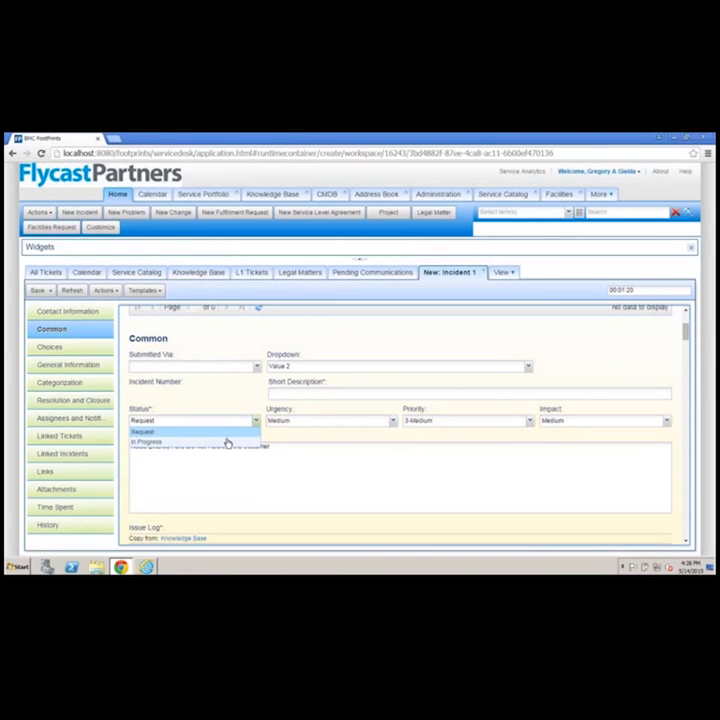
click(227, 442)
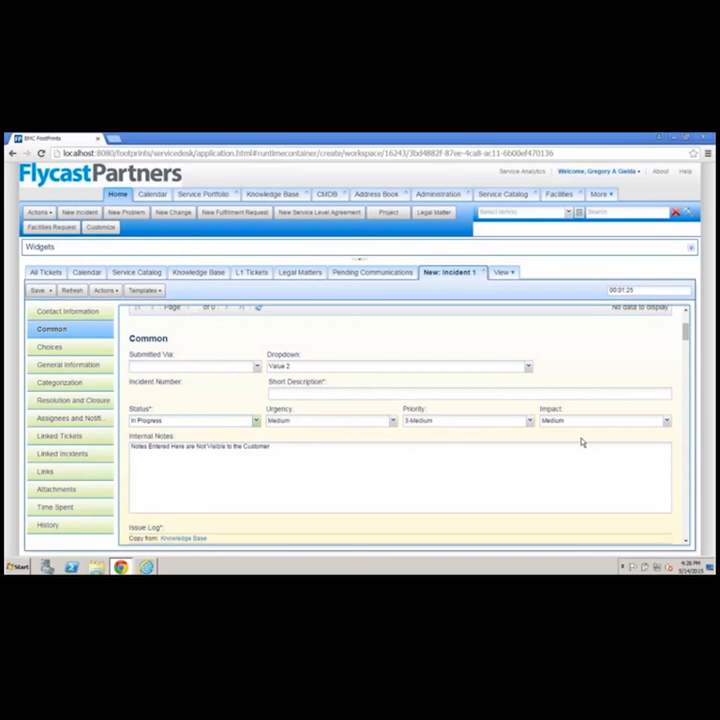
click(395, 425)
click(318, 440)
click(587, 420)
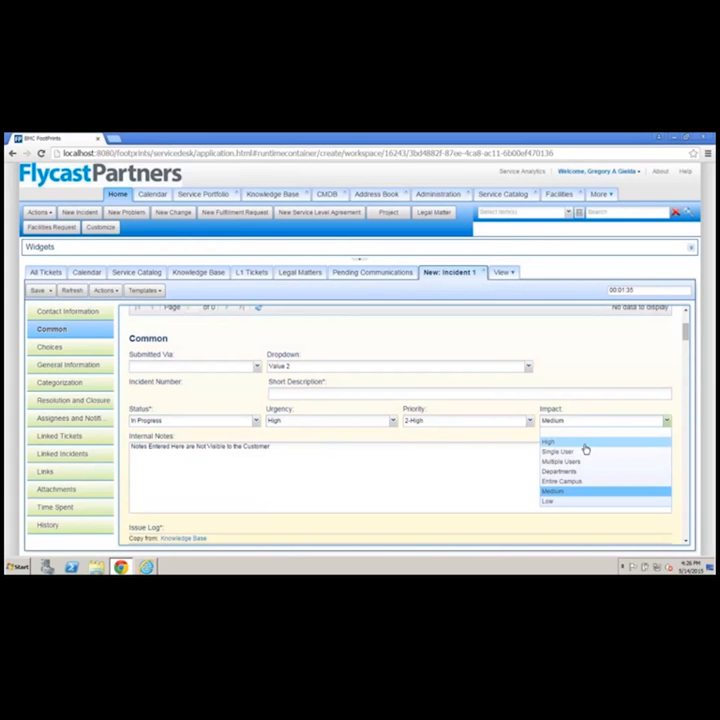
click(585, 443)
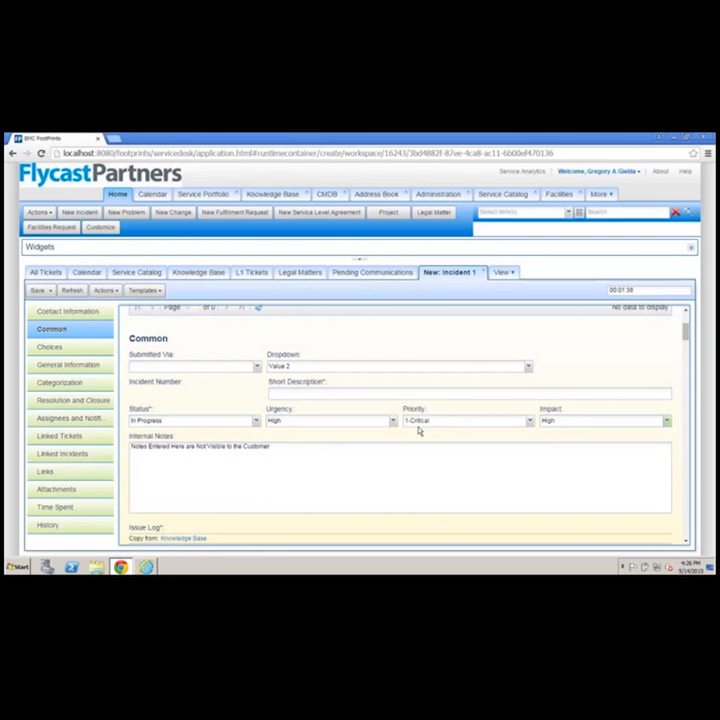
Enter "email issues" as the incident's short description
scroll(289, 532, down, 5)
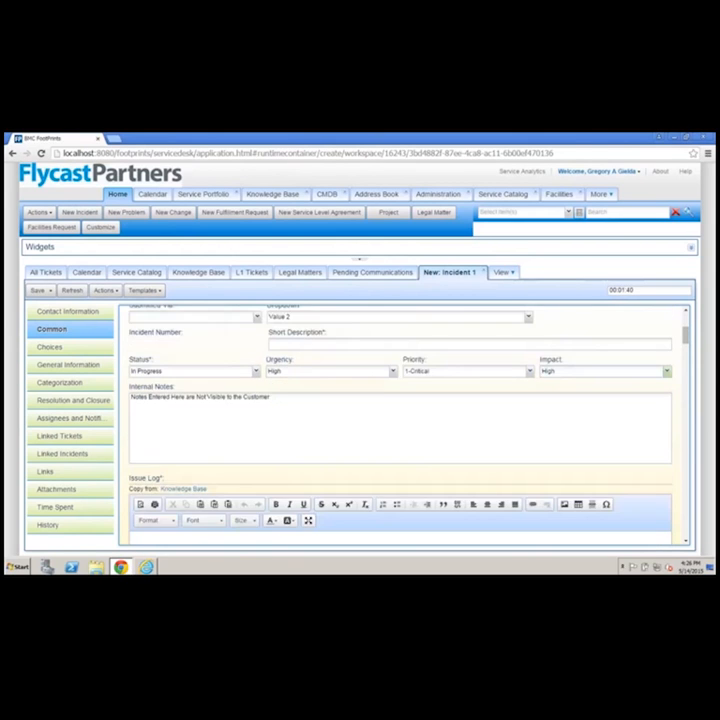
scroll(289, 532, up, 5)
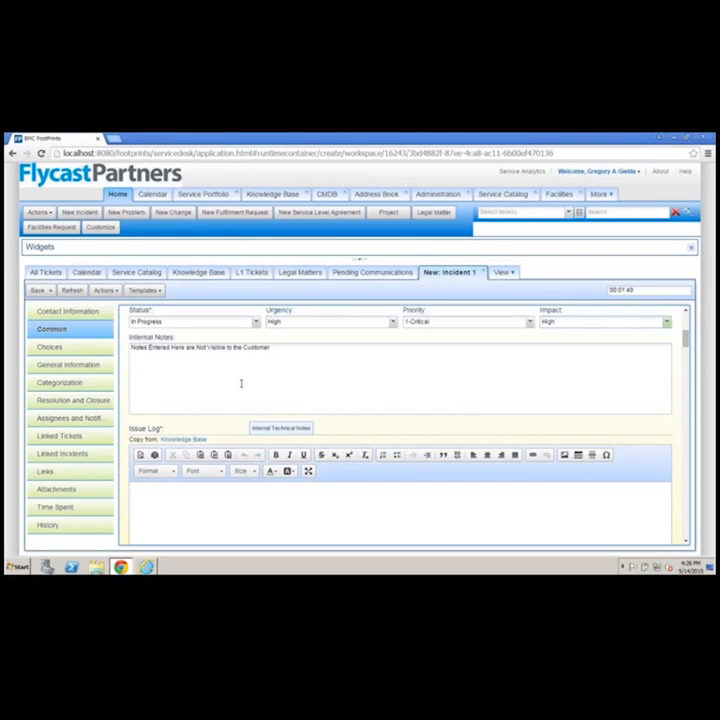
scroll(240, 383, down, 3)
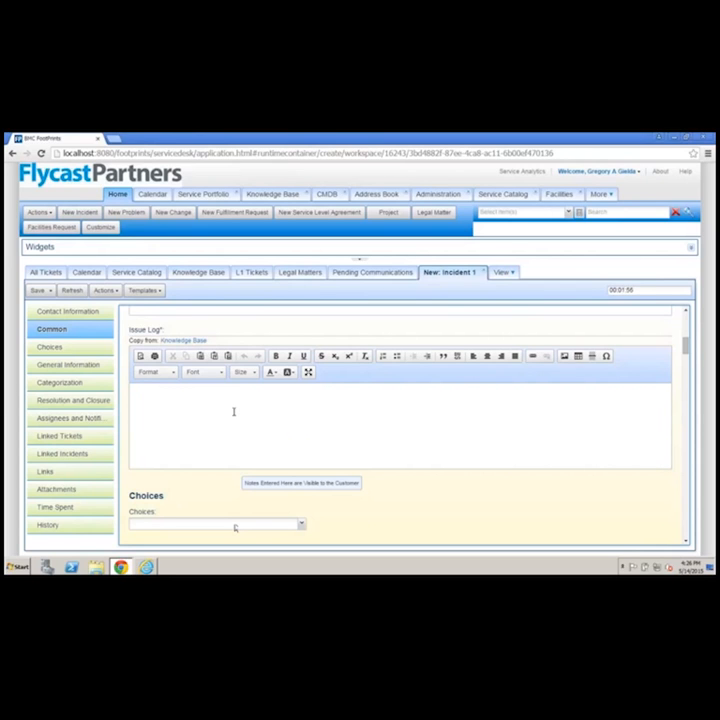
scroll(450, 466, up, 5)
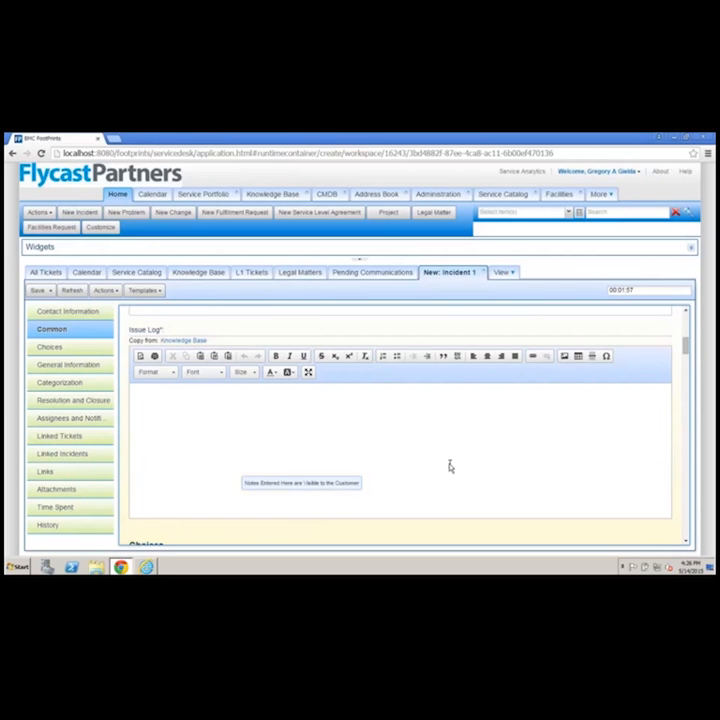
scroll(450, 466, down, 1)
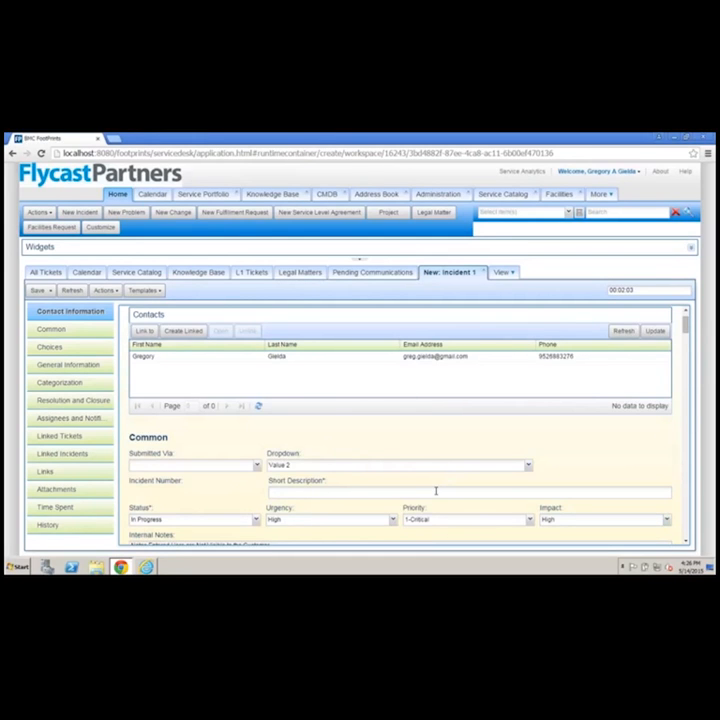
click(436, 491)
text(email issues)
Write "Customer cannot log into Outlook" in the incident's issue log
scroll(238, 478, down, 4)
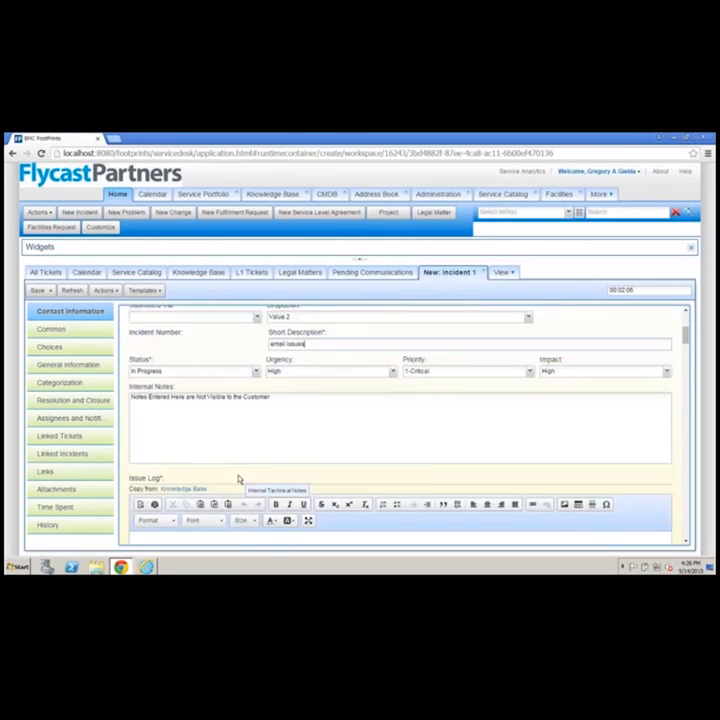
click(236, 492)
text(Customer can)
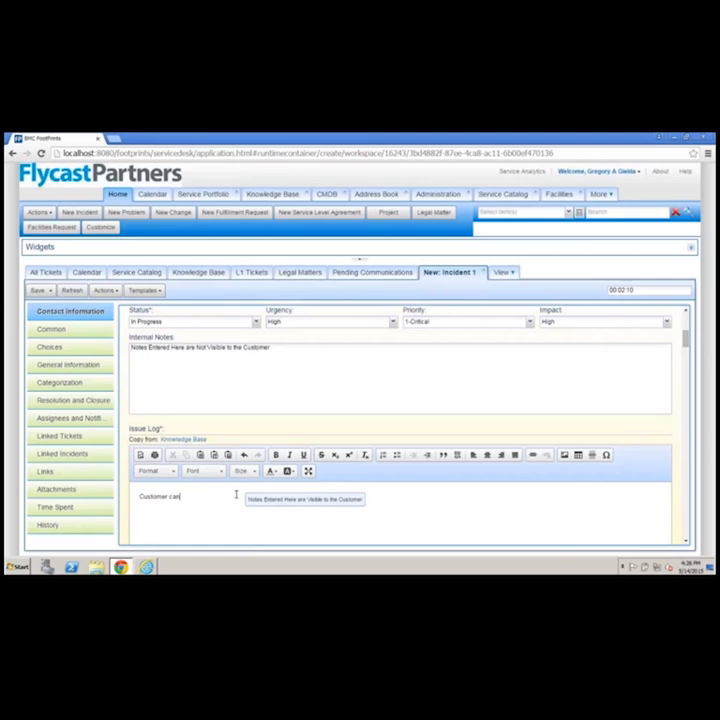
text(not log into Outlook)
Review the available options of the Choices field below the issue log
scroll(234, 505, down, 2)
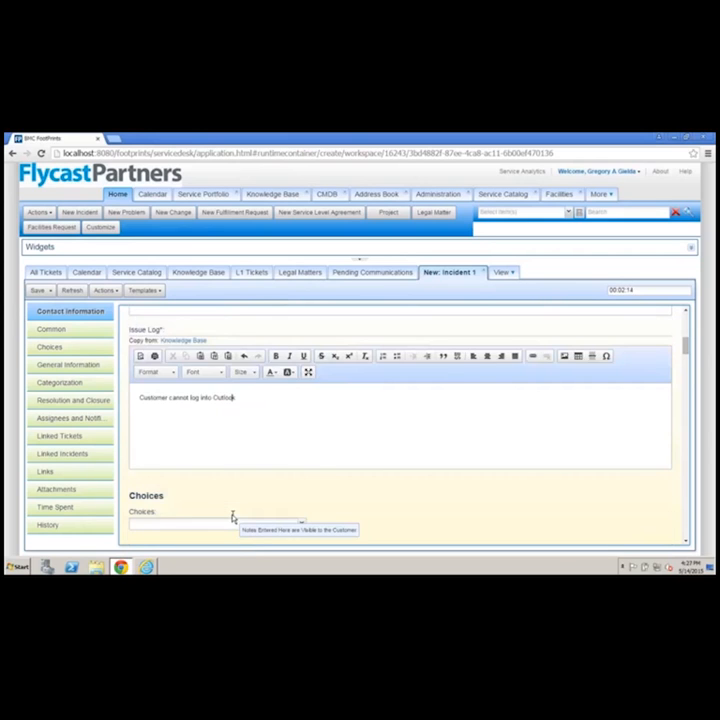
scroll(233, 517, down, 1)
click(302, 478)
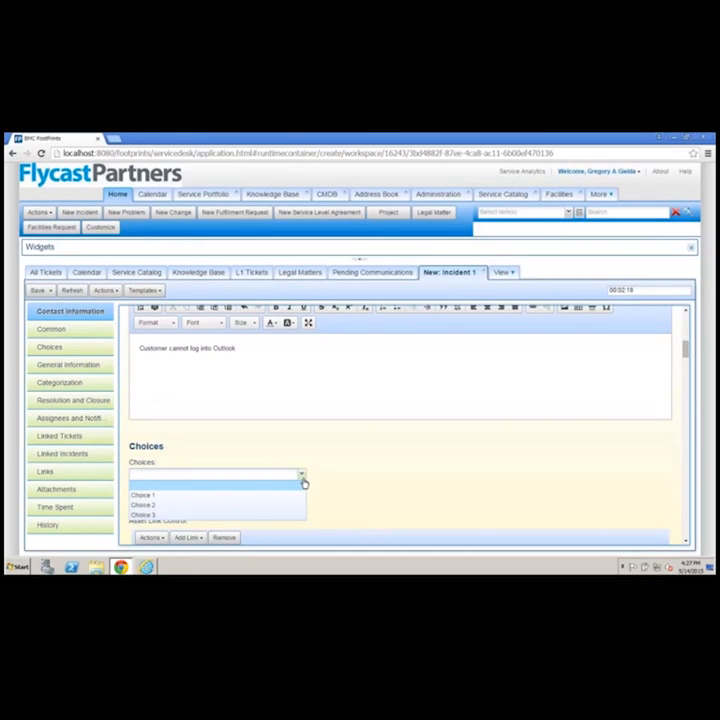
click(347, 475)
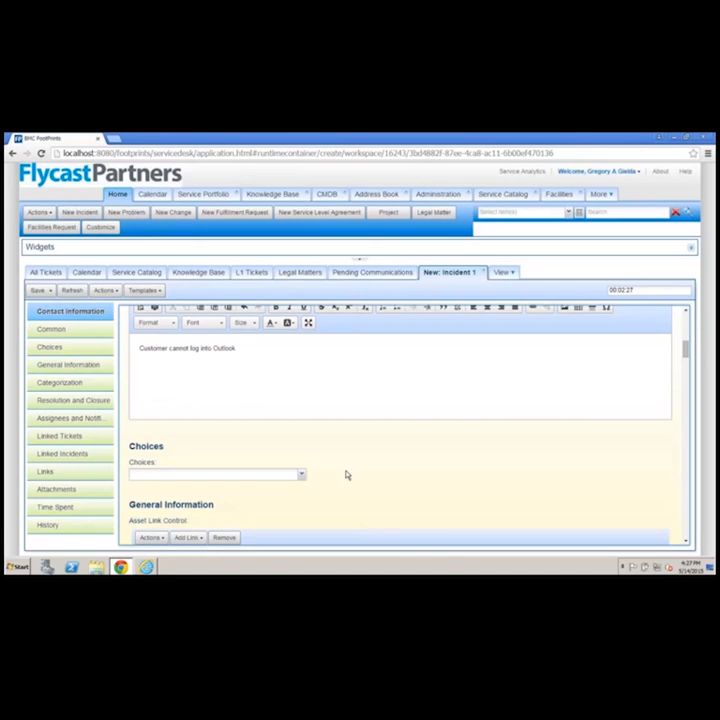
click(302, 475)
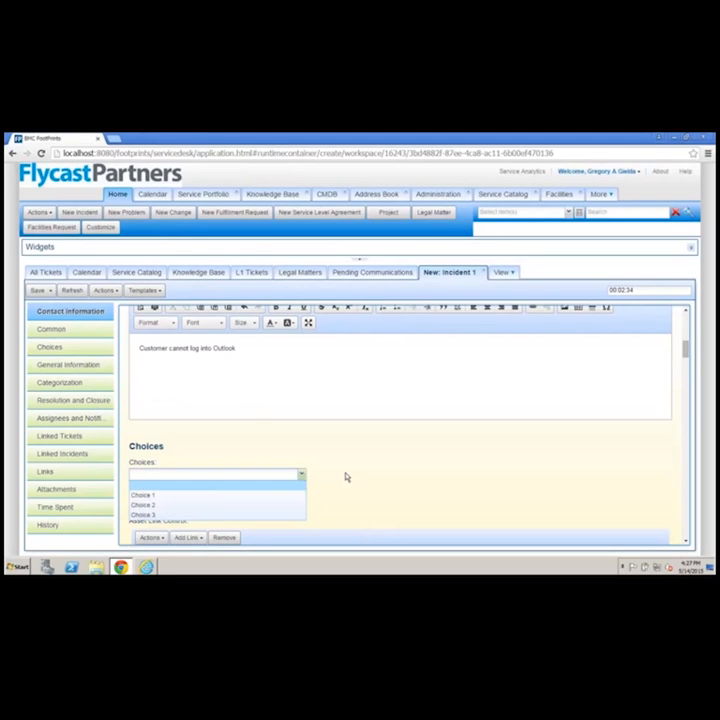
click(346, 477)
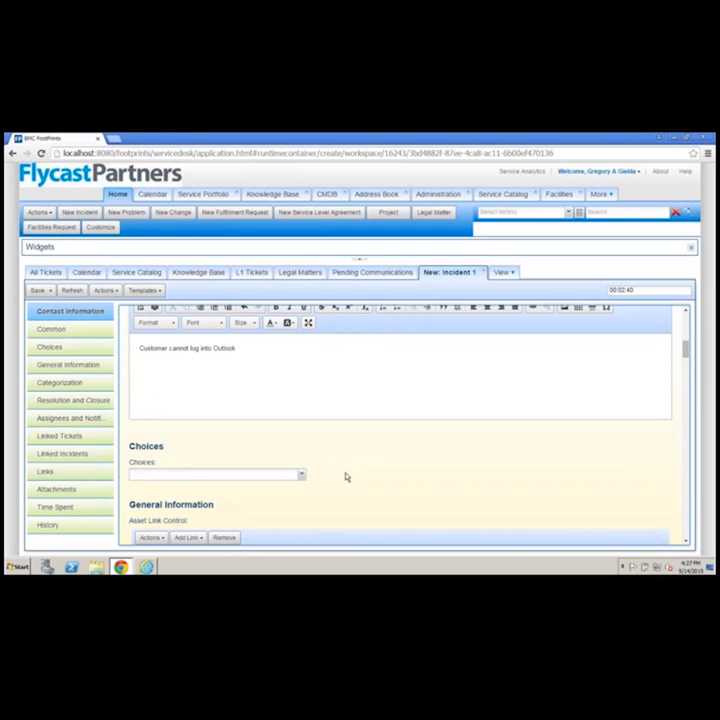
Examine the linked asset's component details and the asset actions and link options under General Information
scroll(346, 477, down, 3)
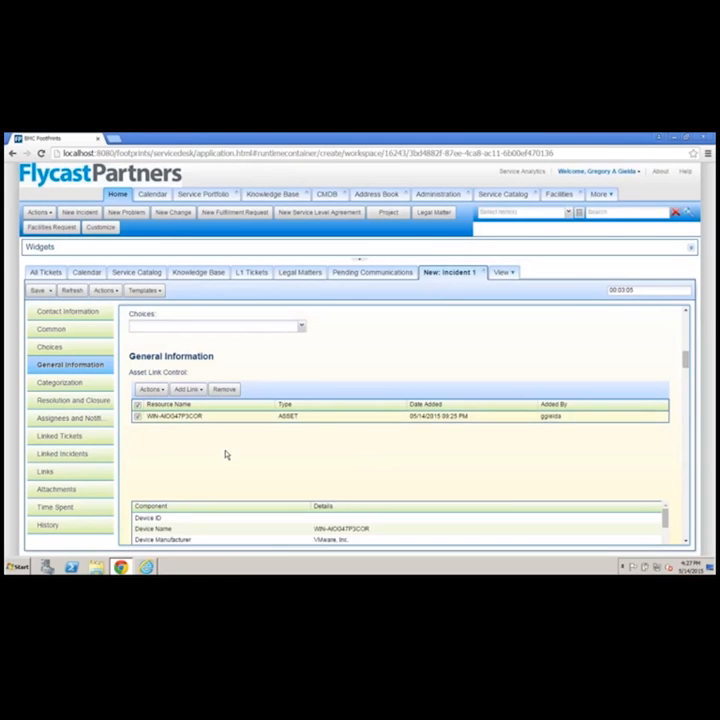
scroll(226, 455, down, 1)
scroll(226, 455, down, 1)
scroll(226, 455, up, 2)
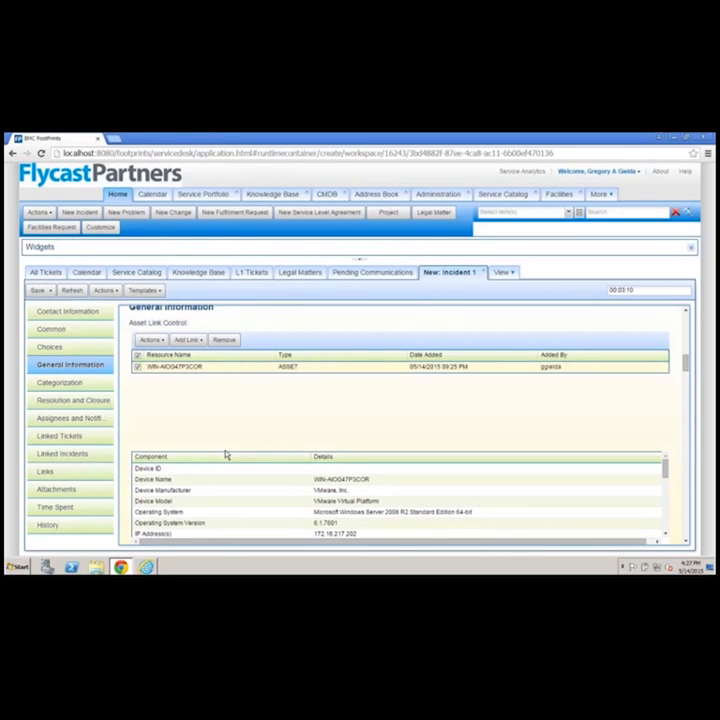
click(152, 341)
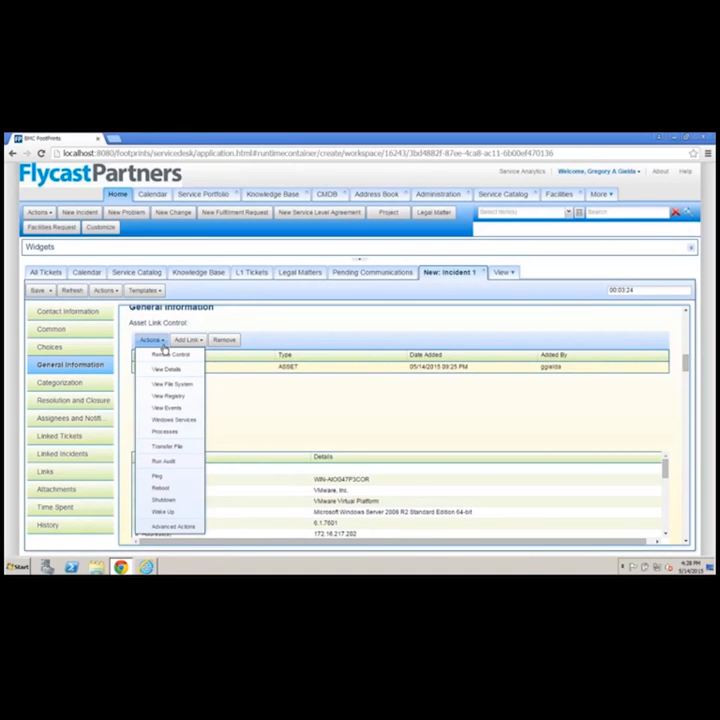
click(188, 340)
click(288, 415)
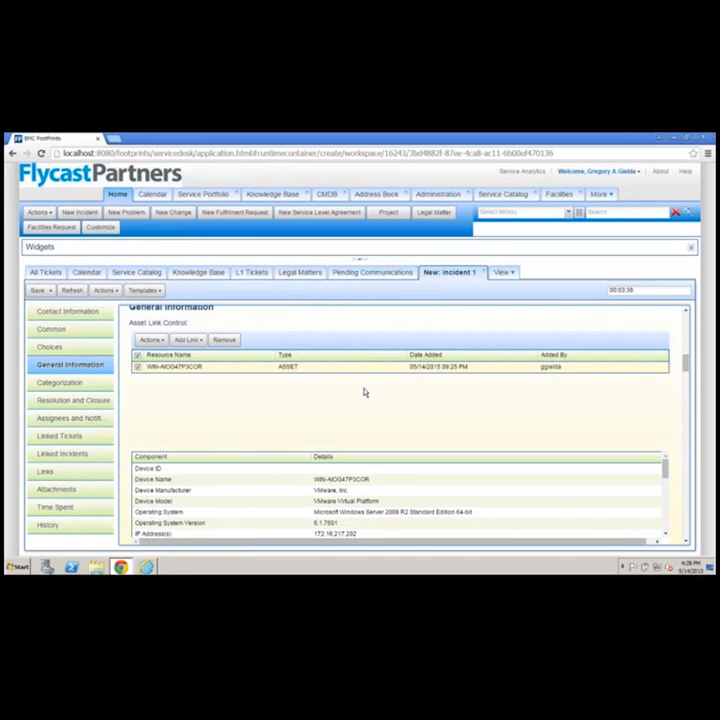
Set the incident's type to Trouble, its source to Telephone and the preferred contact method to Email
scroll(350, 400, down, 1)
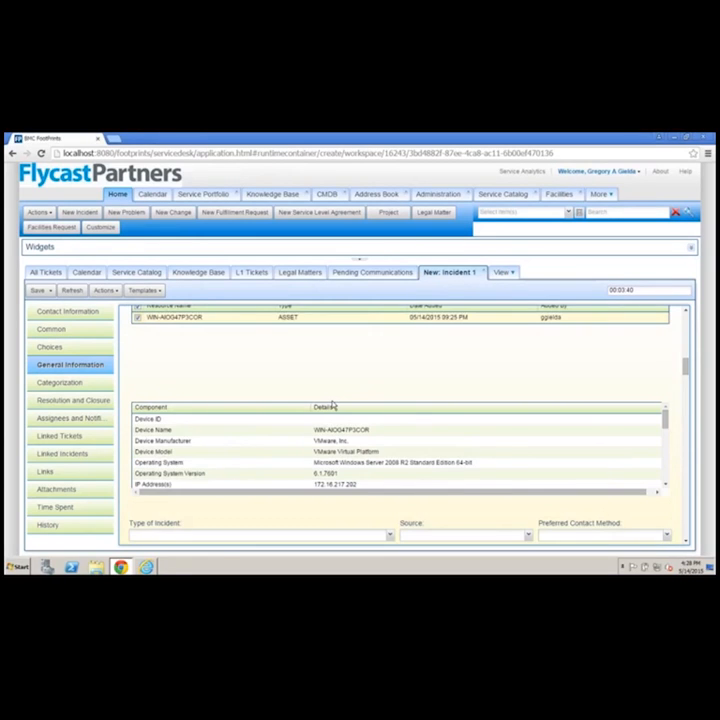
scroll(333, 405, down, 2)
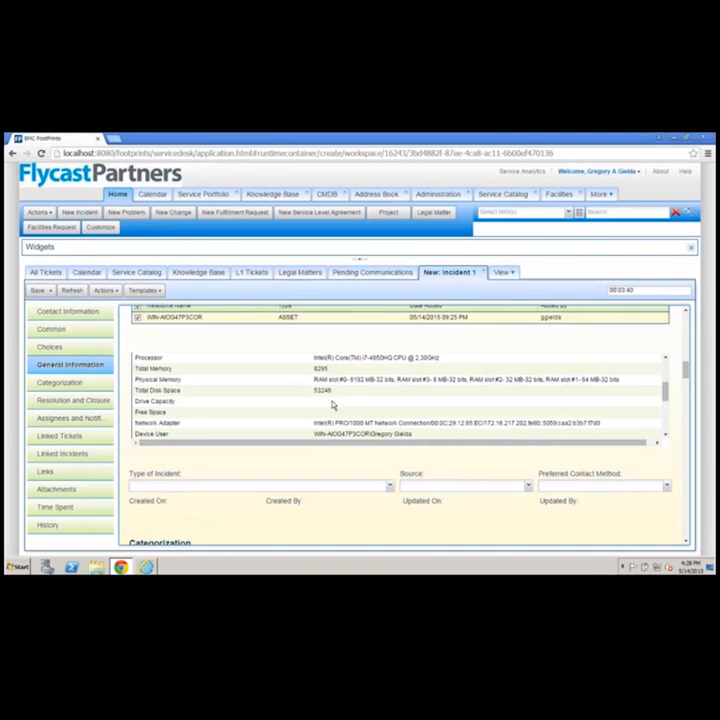
click(390, 486)
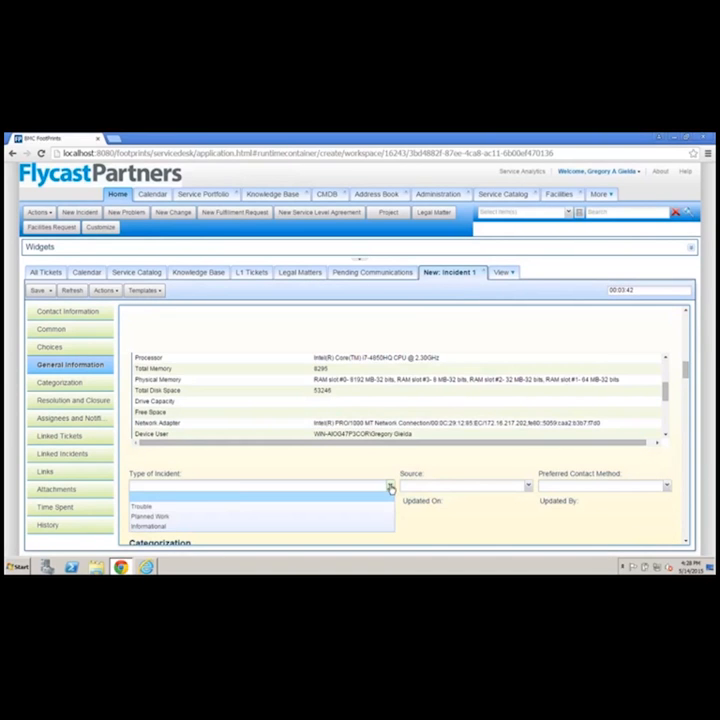
click(230, 507)
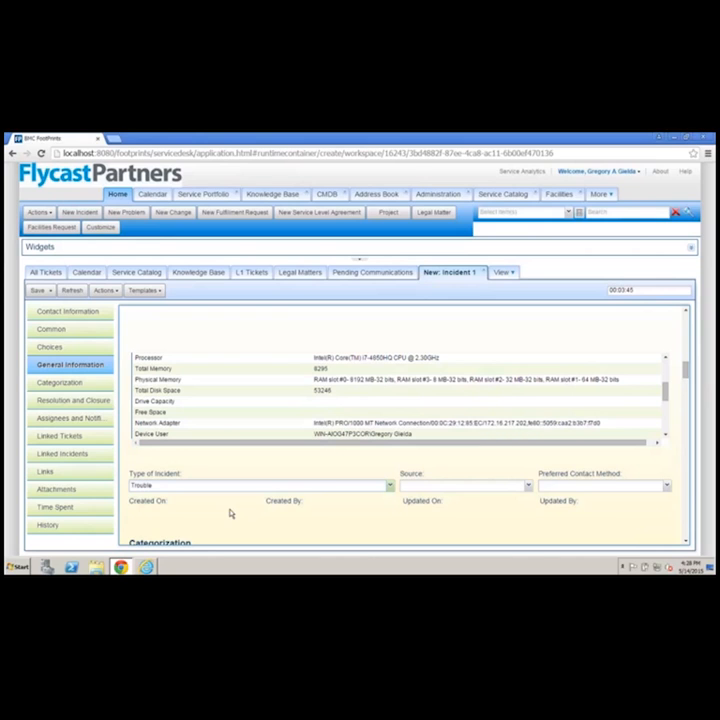
click(467, 488)
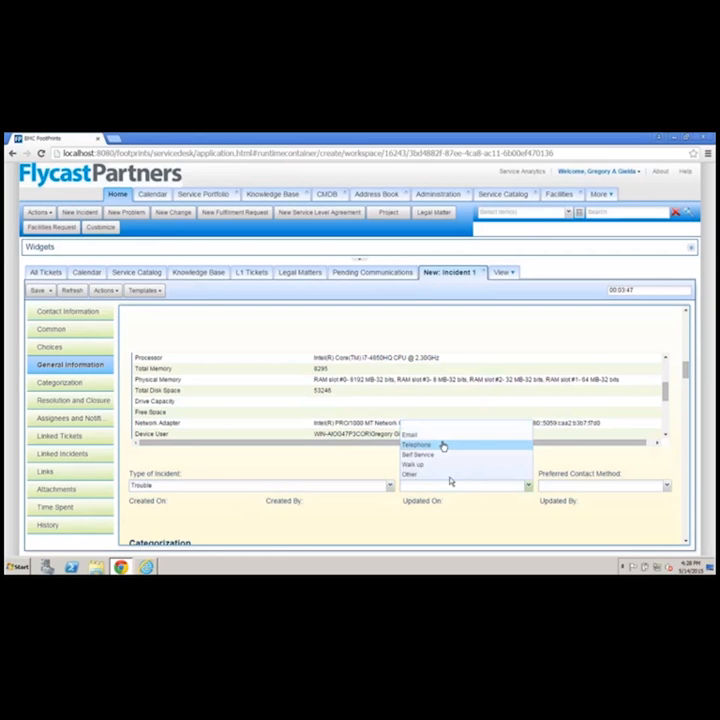
click(443, 445)
click(617, 487)
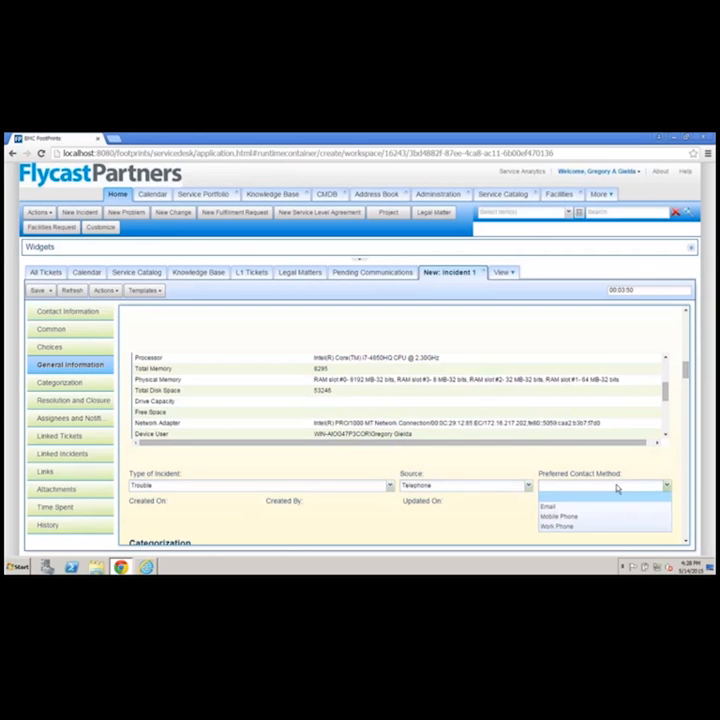
click(561, 508)
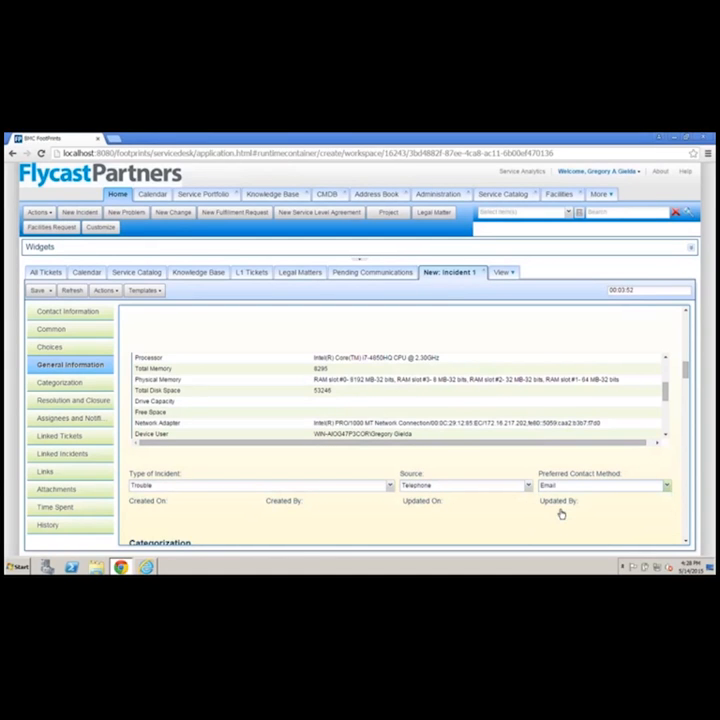
Categorize the incident as Software with sub-category Microsoft Outlook and symptom Can't connect
scroll(468, 510, down, 3)
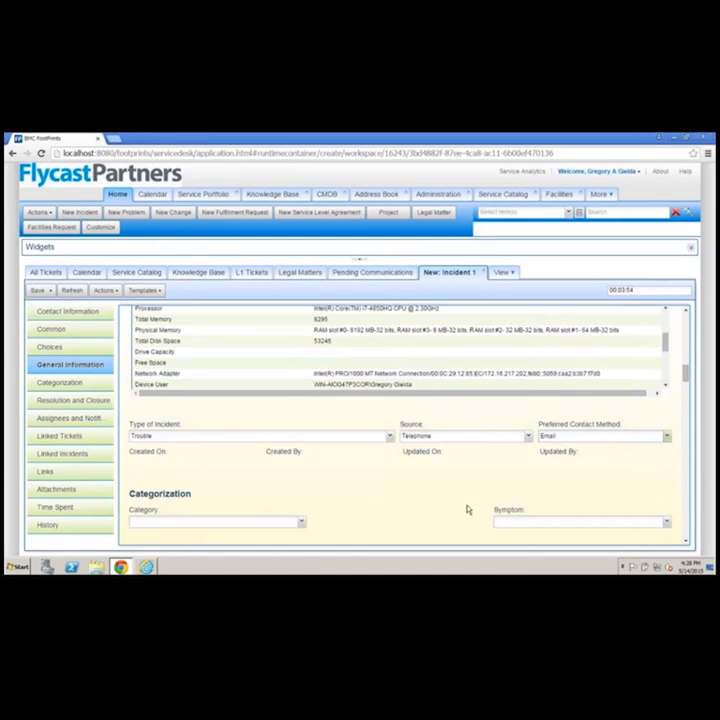
click(302, 423)
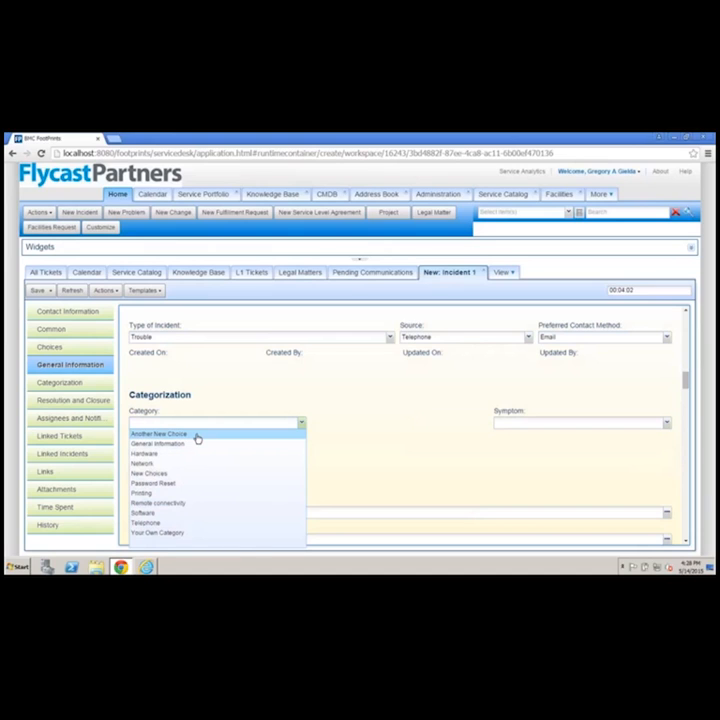
click(178, 514)
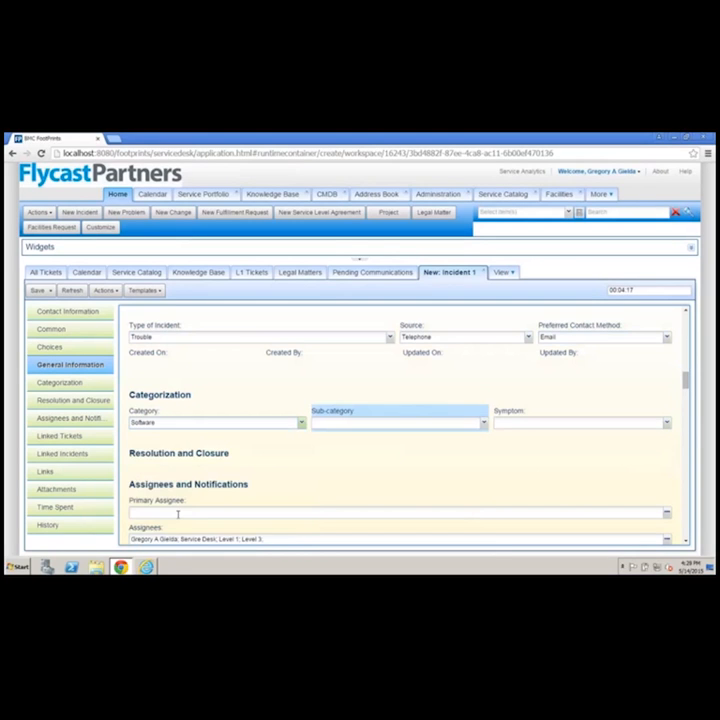
click(392, 430)
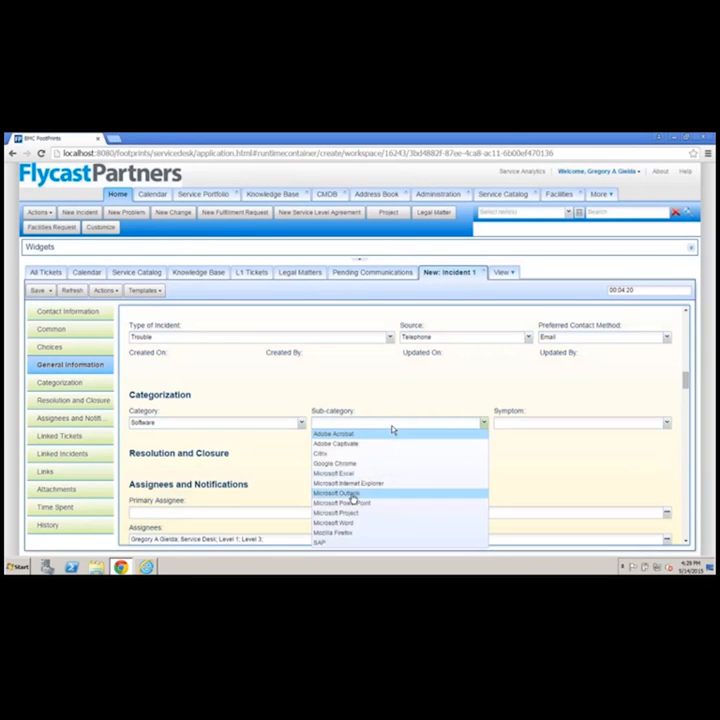
click(352, 500)
click(553, 430)
click(545, 390)
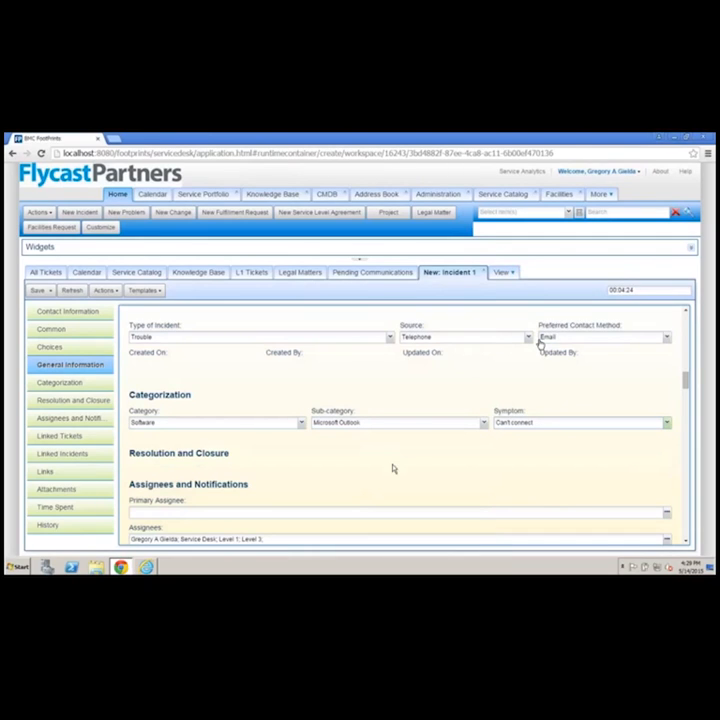
Remove the Level 3, Level 1 and Service Desk teams from the incident's assignees, keeping only the individual agent
scroll(392, 468, down, 2)
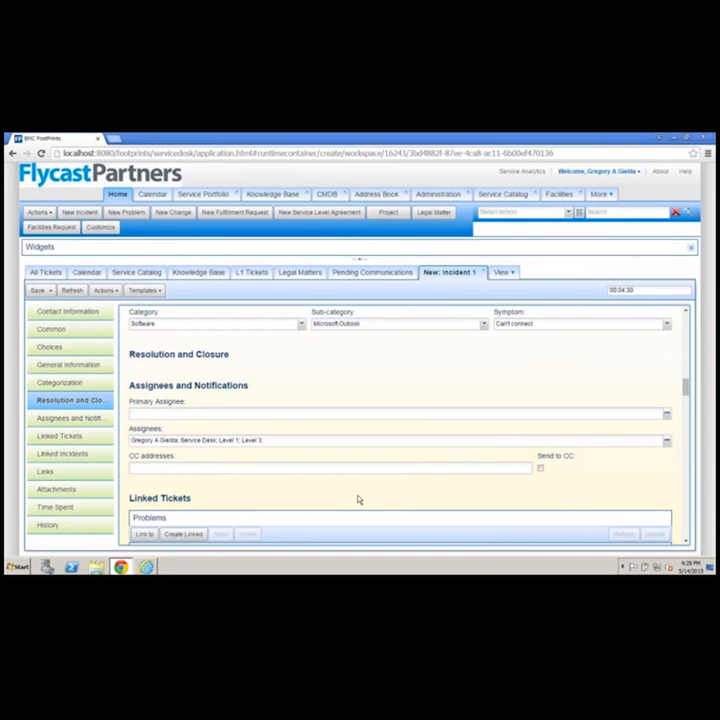
click(666, 446)
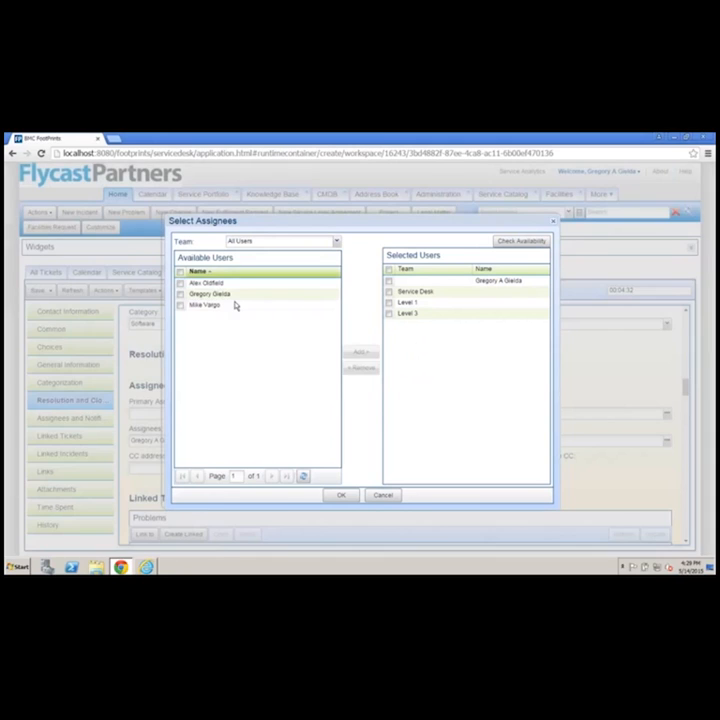
click(337, 241)
click(281, 253)
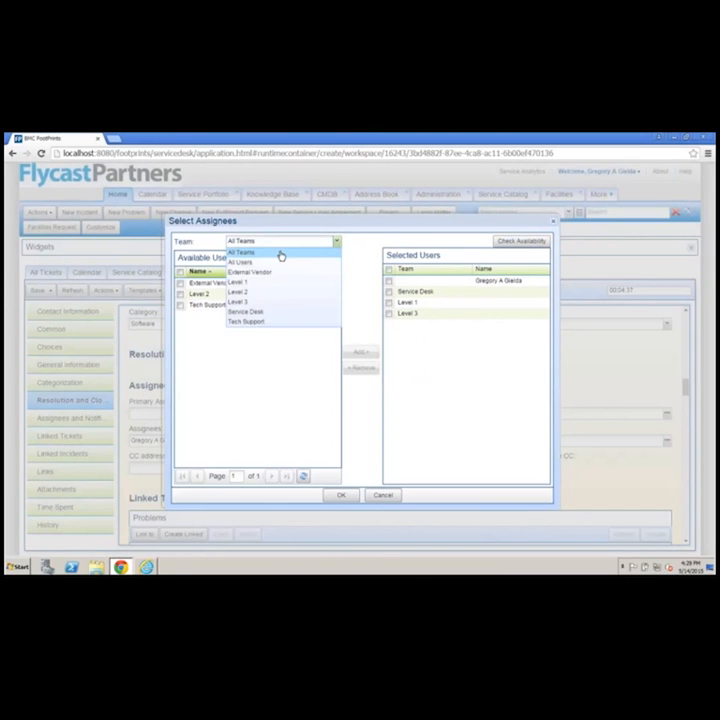
click(389, 313)
click(361, 367)
double_click(389, 304)
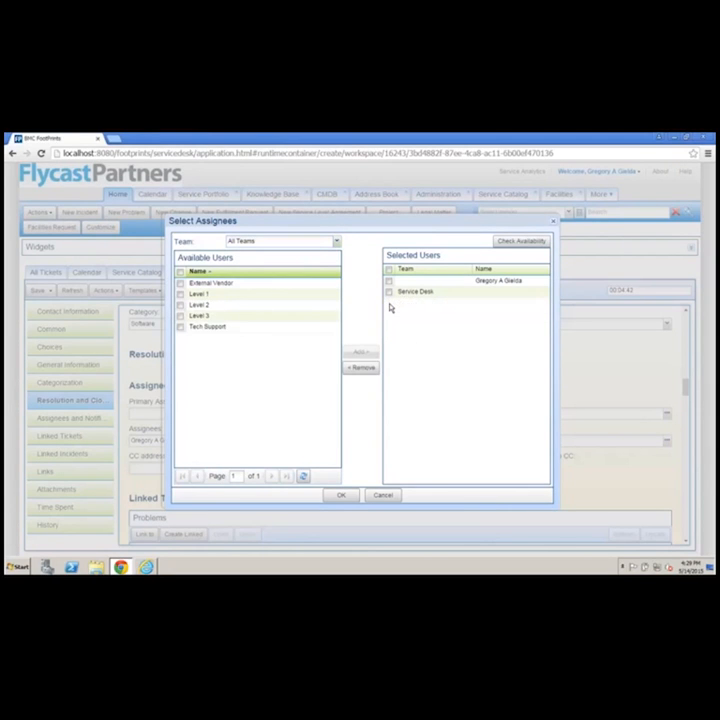
double_click(389, 295)
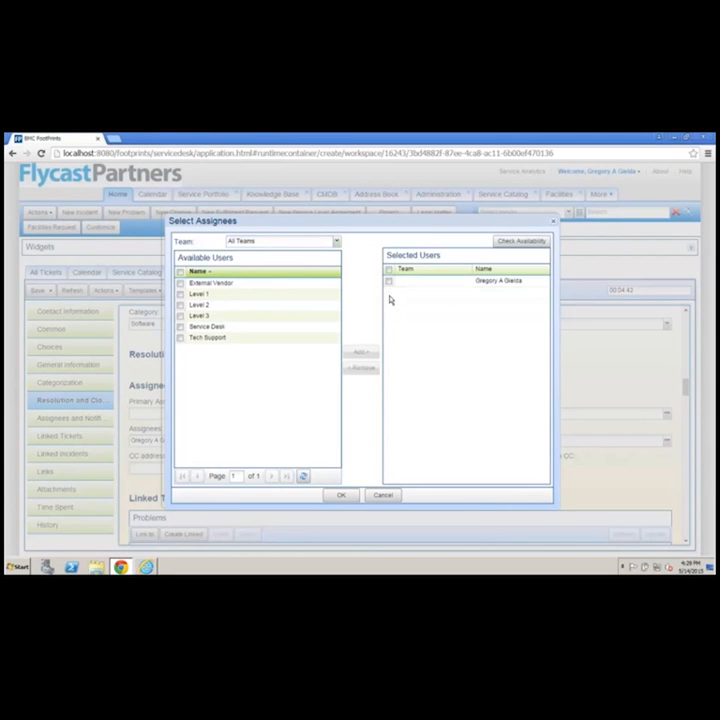
click(337, 496)
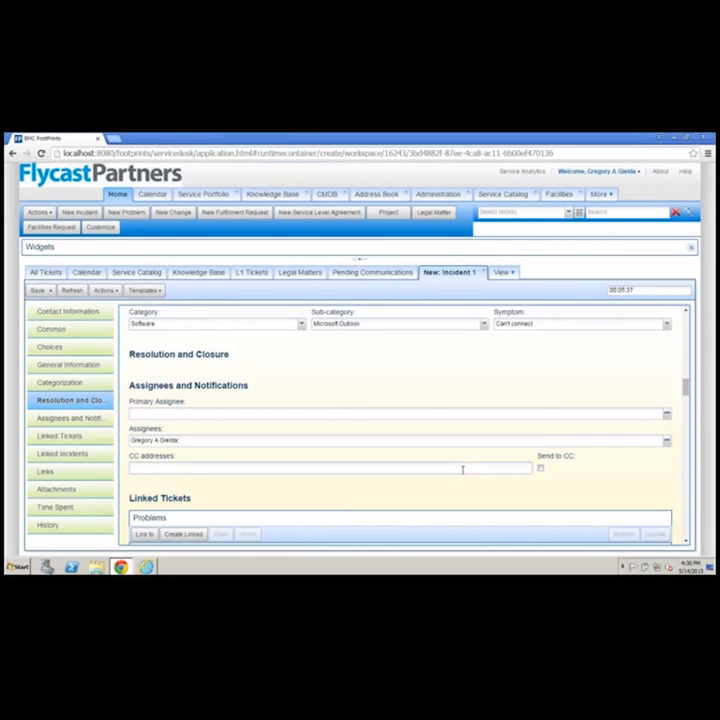
Link the existing "Reboot E-mail server" change request to the incident under Caused by Change Requests
click(462, 469)
scroll(423, 488, down, 3)
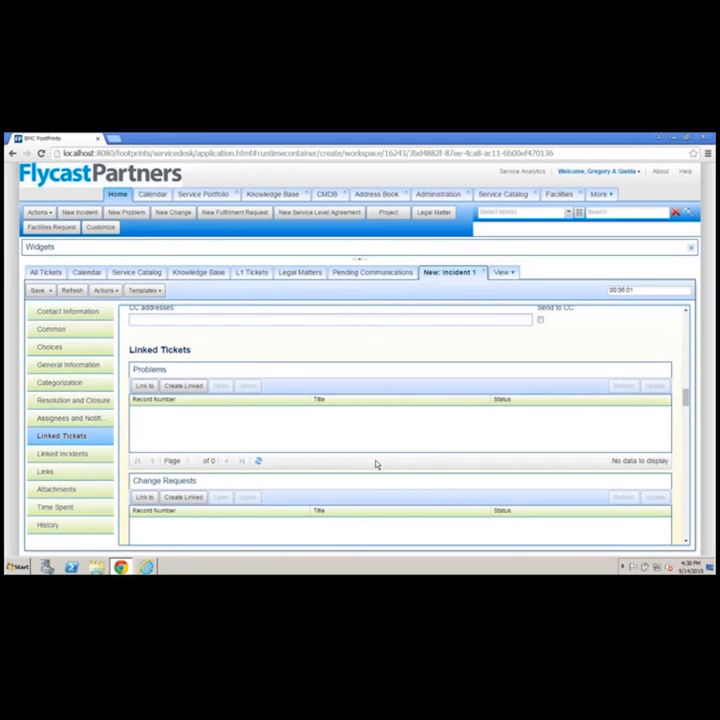
scroll(376, 464, down, 3)
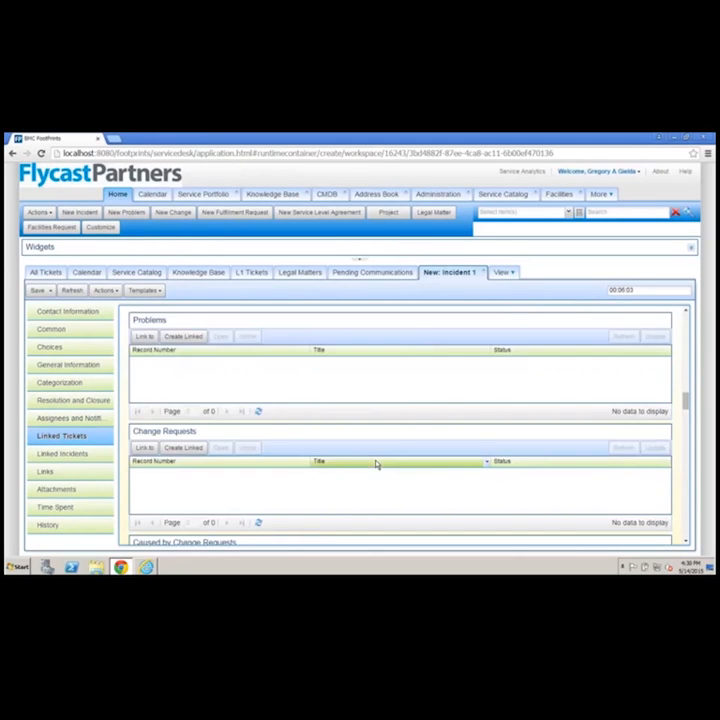
scroll(376, 464, up, 3)
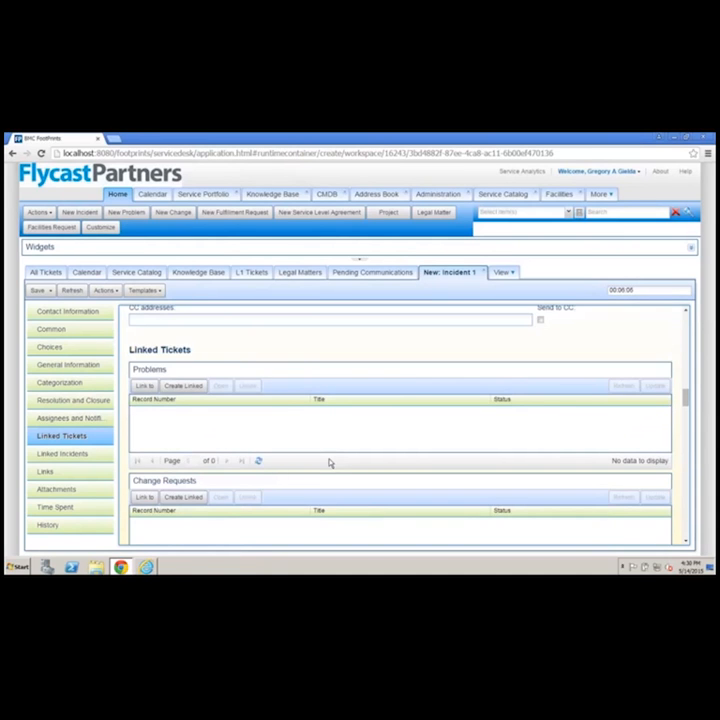
scroll(378, 514, down, 3)
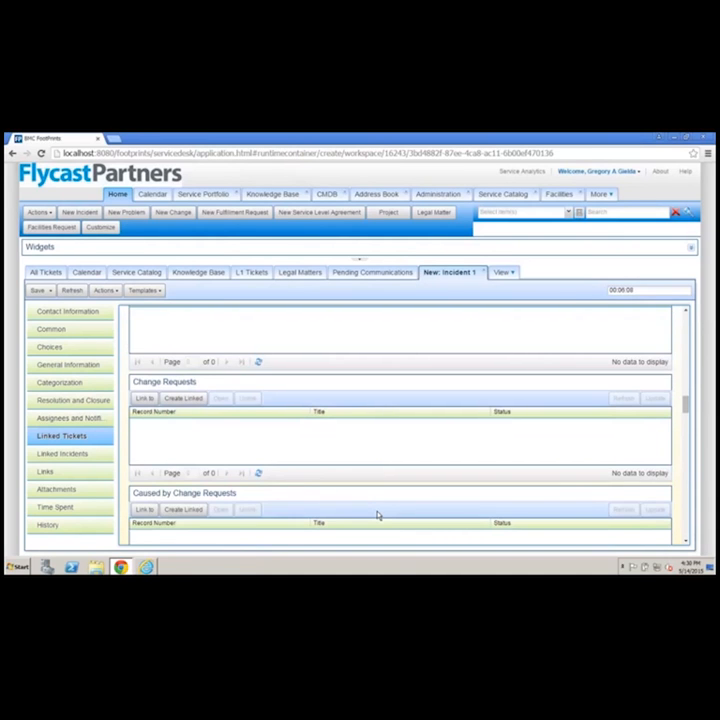
scroll(378, 514, down, 1)
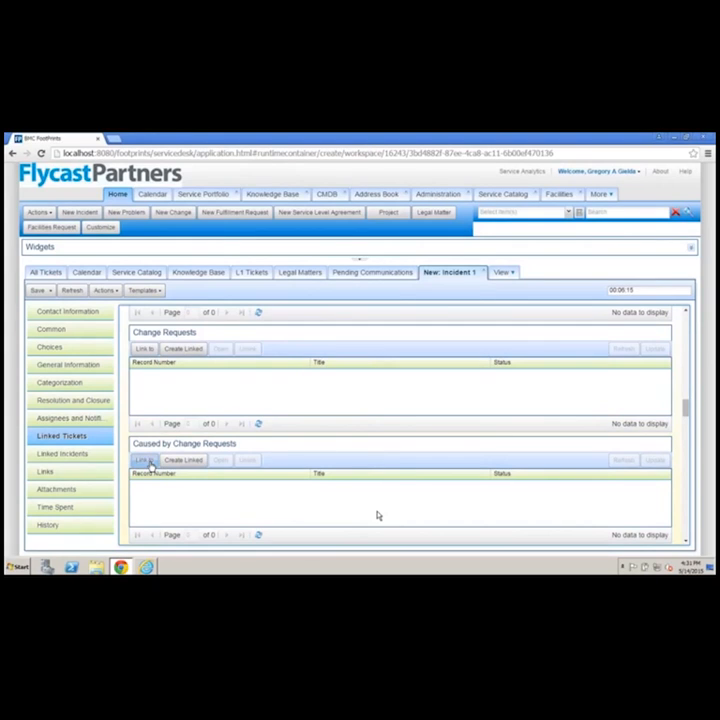
click(148, 461)
click(271, 254)
click(371, 530)
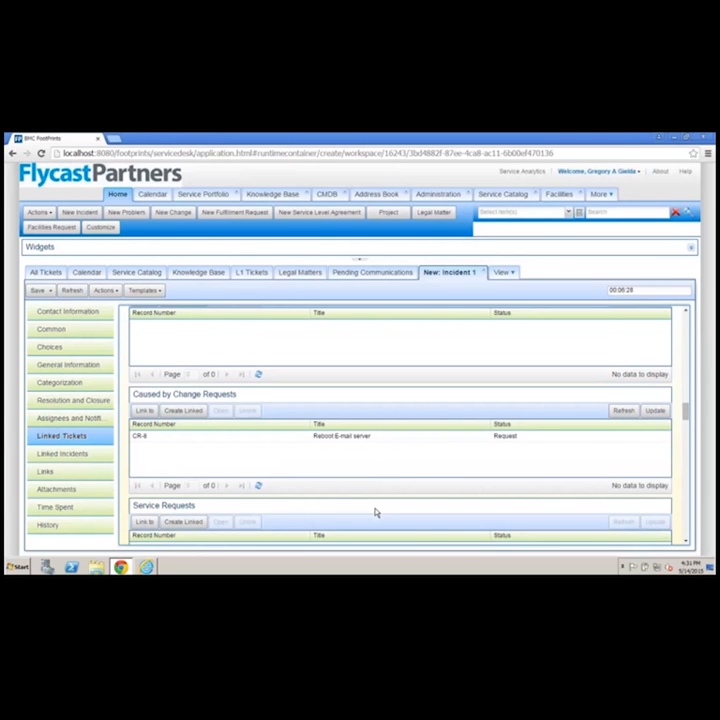
Examine the incident's remaining sections: linked service requests and incidents, the attachment upload form, time tracking and history
scroll(376, 513, down, 4)
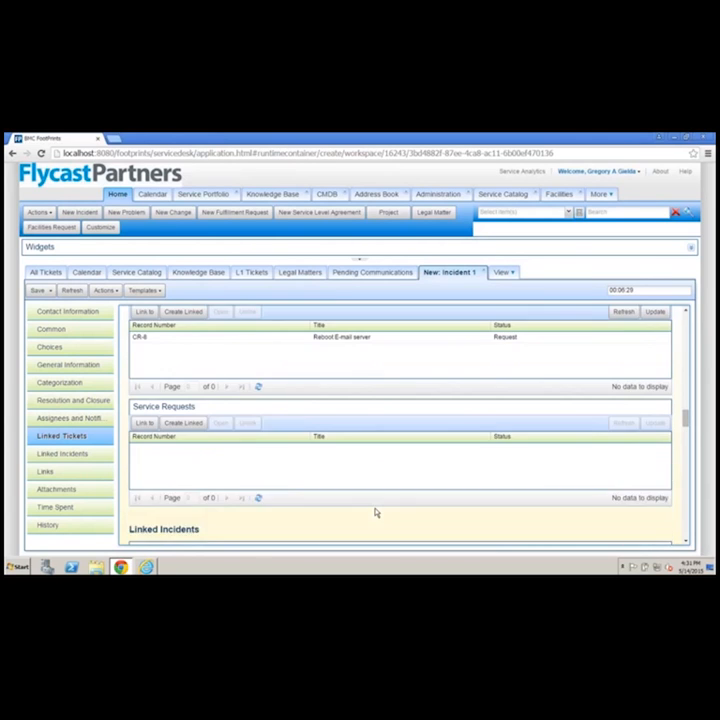
scroll(376, 513, down, 6)
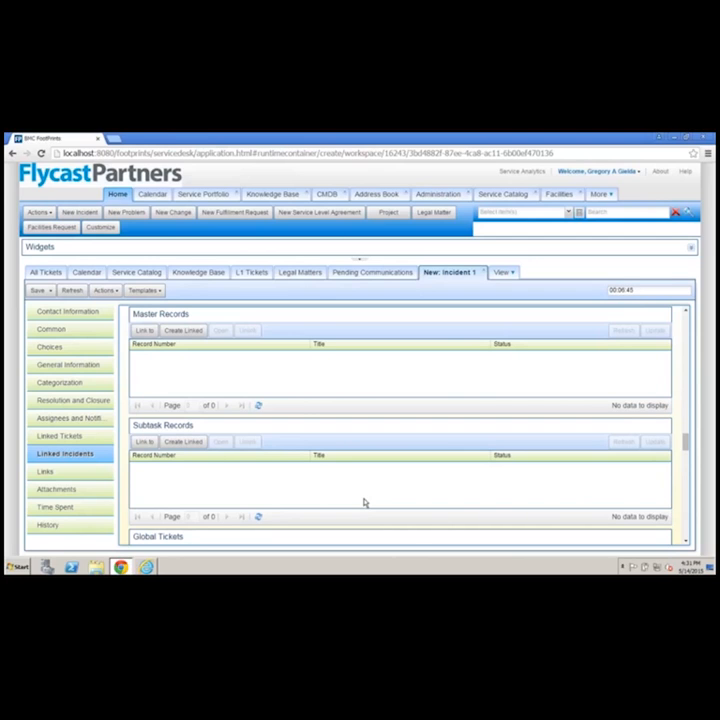
click(91, 491)
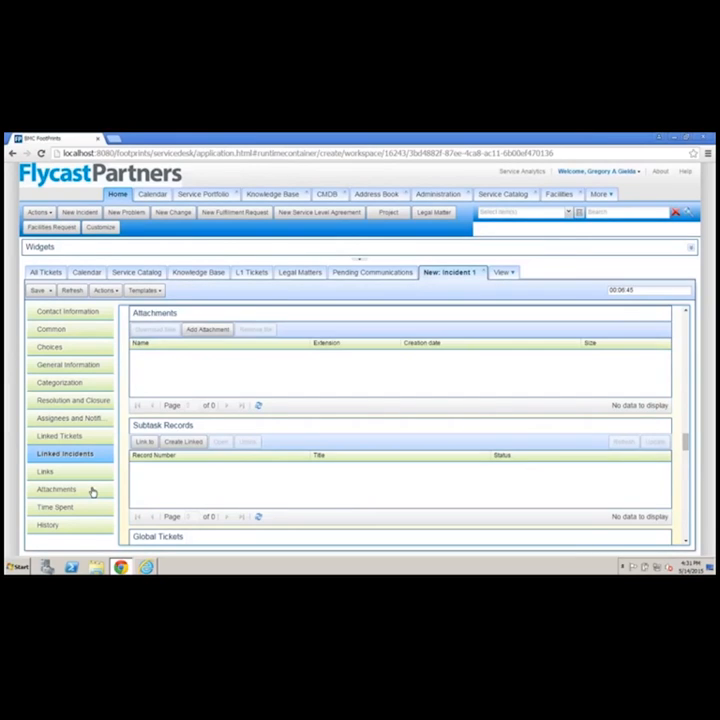
click(212, 330)
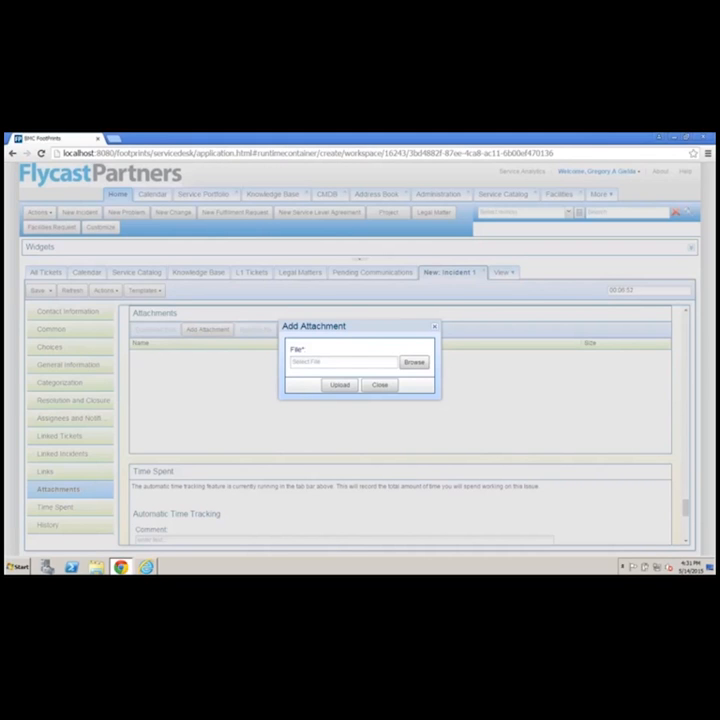
click(380, 386)
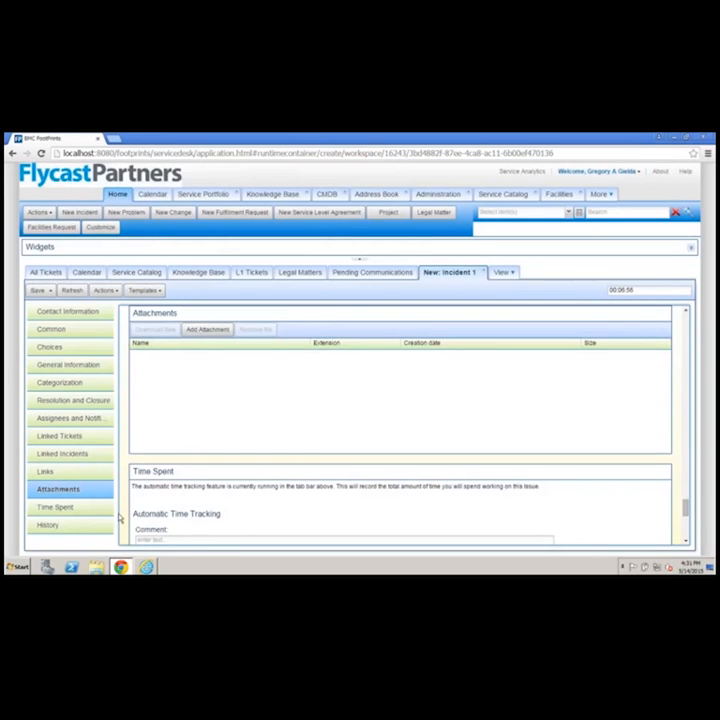
click(82, 509)
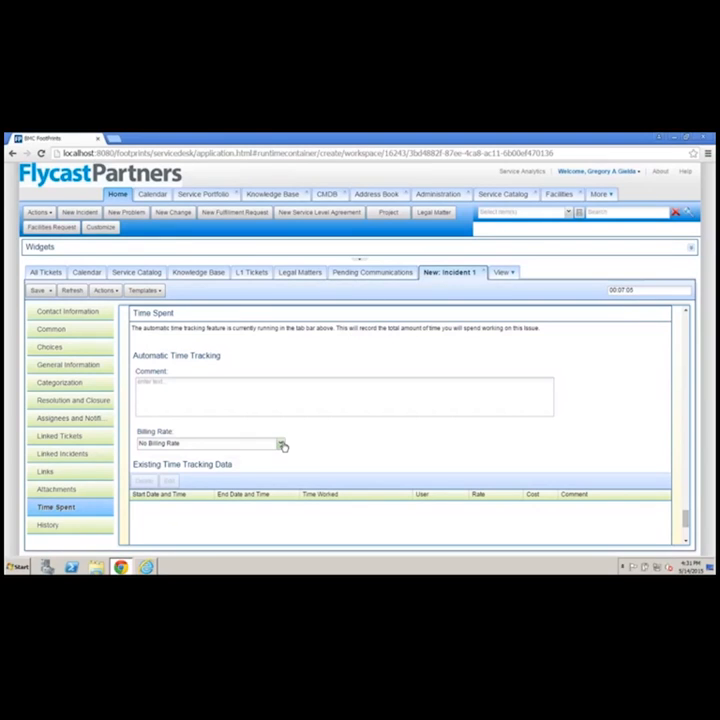
click(52, 527)
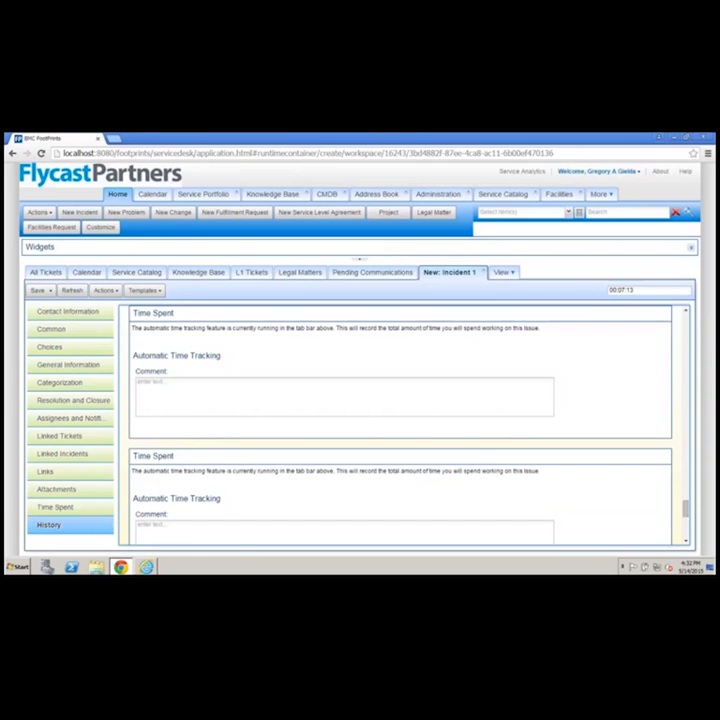
scroll(295, 404, down, 4)
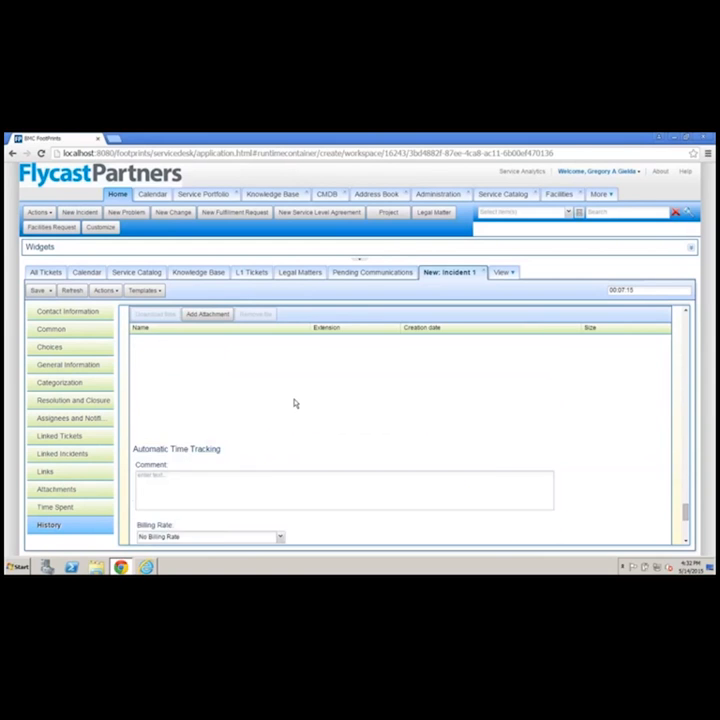
scroll(313, 452, down, 2)
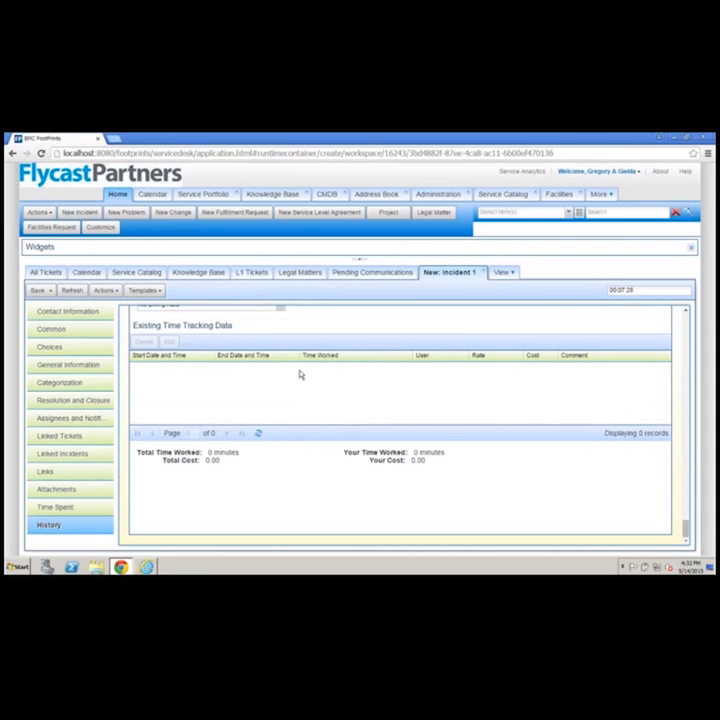
Save the new incident and expand the dashboard widgets above the ticket
click(44, 298)
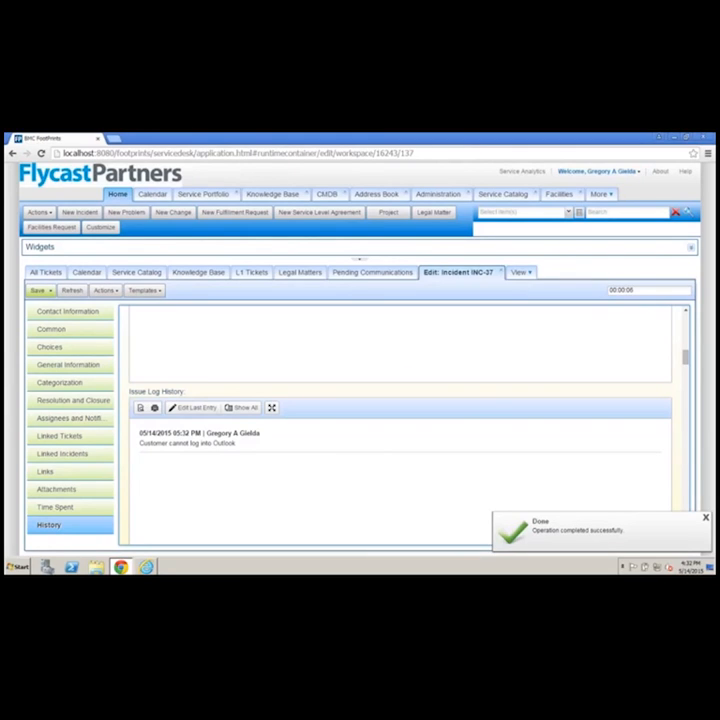
click(360, 263)
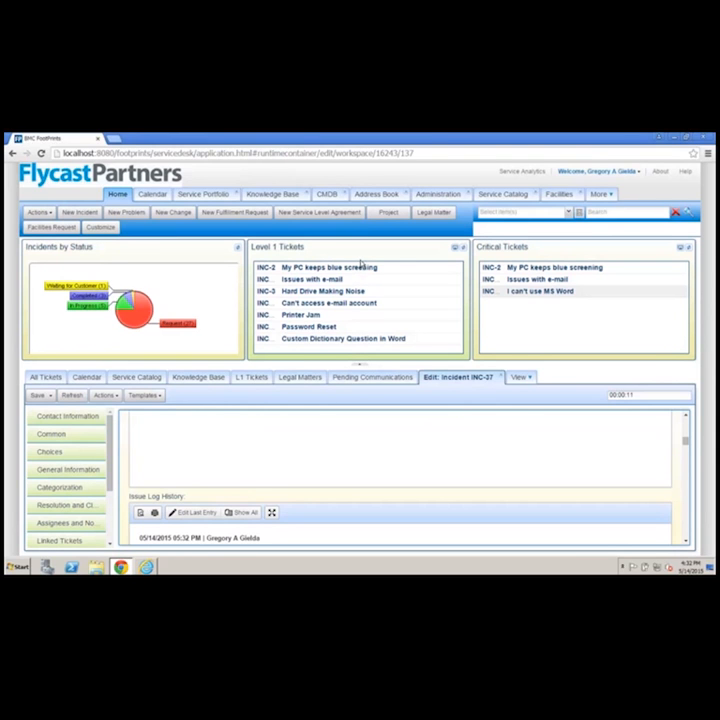
Open a new project form with the dashboard widgets collapsed and view the Project Stuff choices without selecting one
click(389, 213)
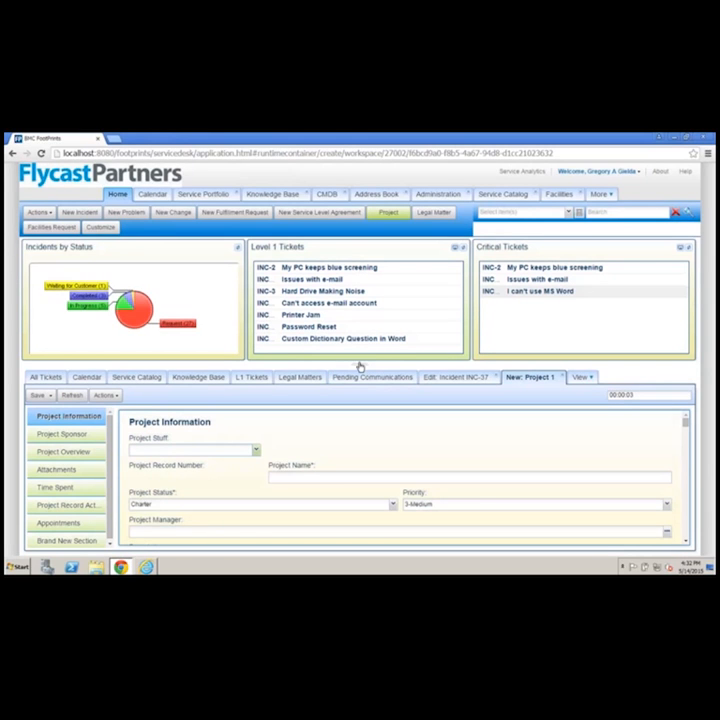
scroll(360, 367, down, 3)
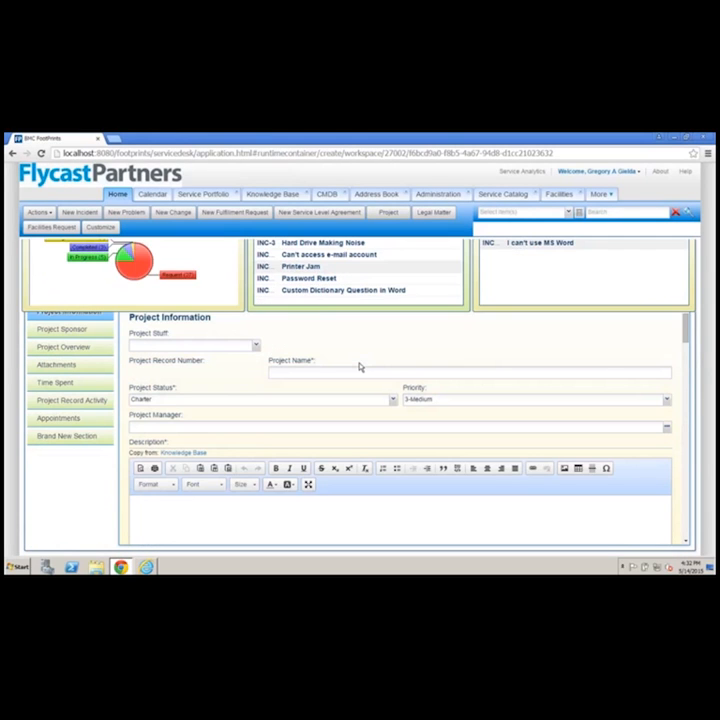
click(255, 346)
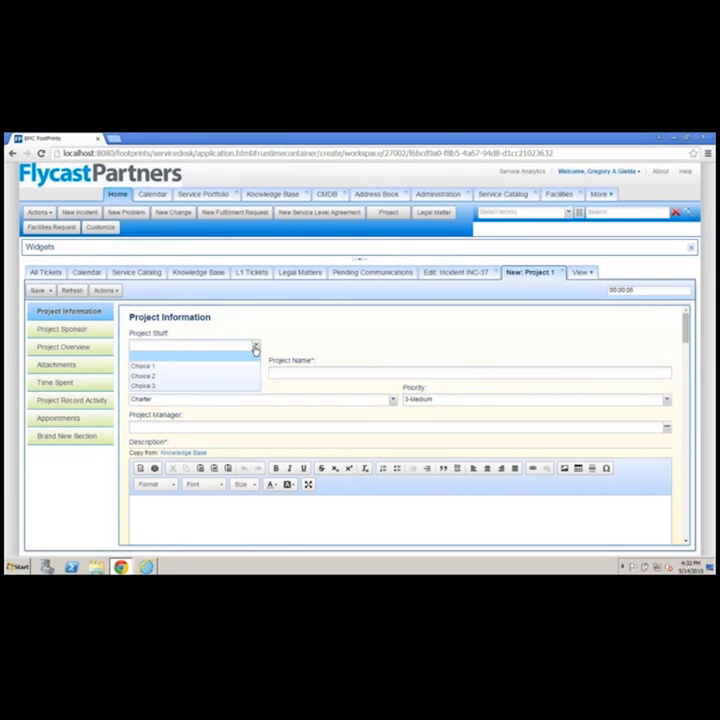
click(321, 334)
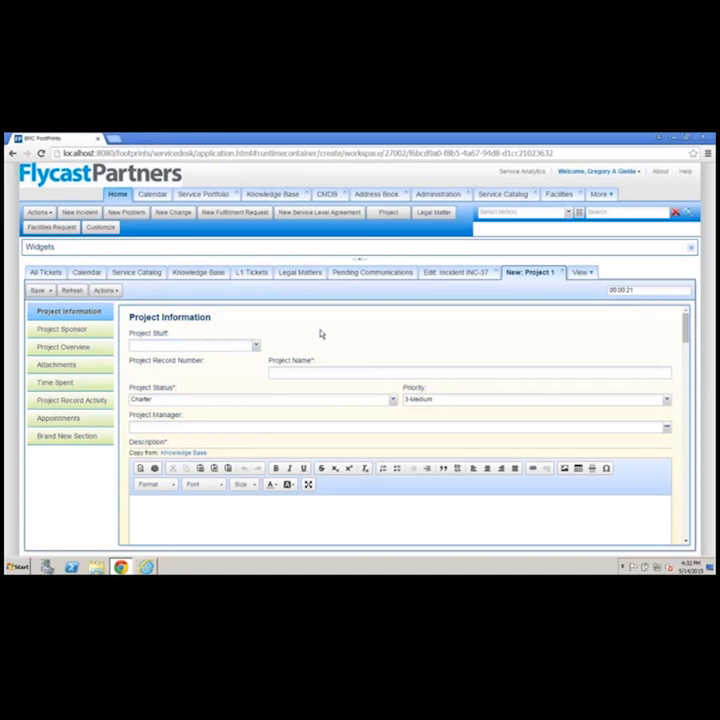
Examine the new project form's description, Project Sponsor and Project Overview sections, including tasks, purpose, scope and assumptions
scroll(321, 418, down, 1)
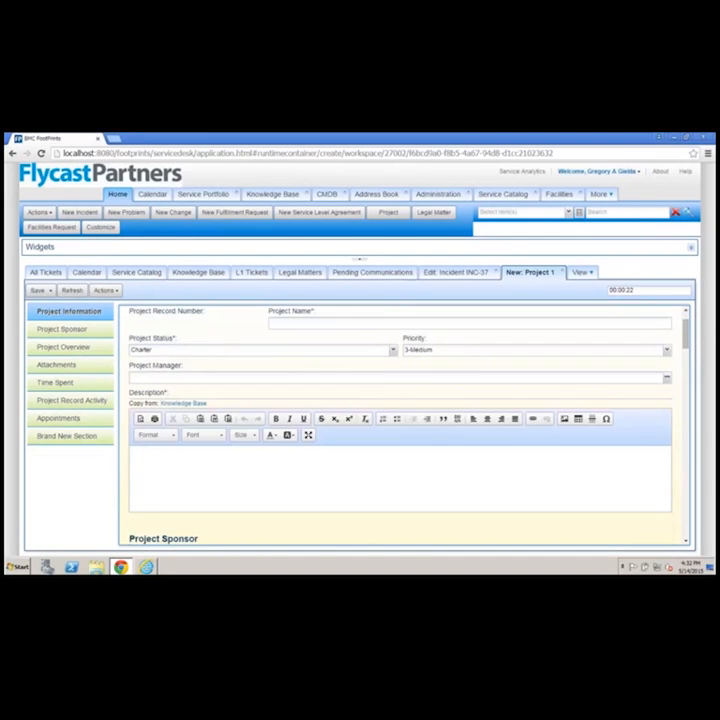
scroll(320, 415, down, 2)
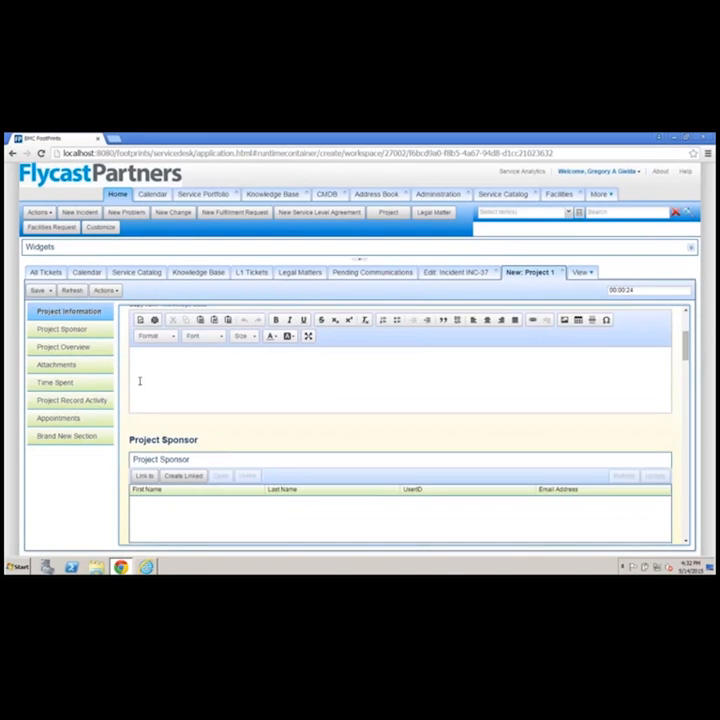
scroll(161, 373, down, 3)
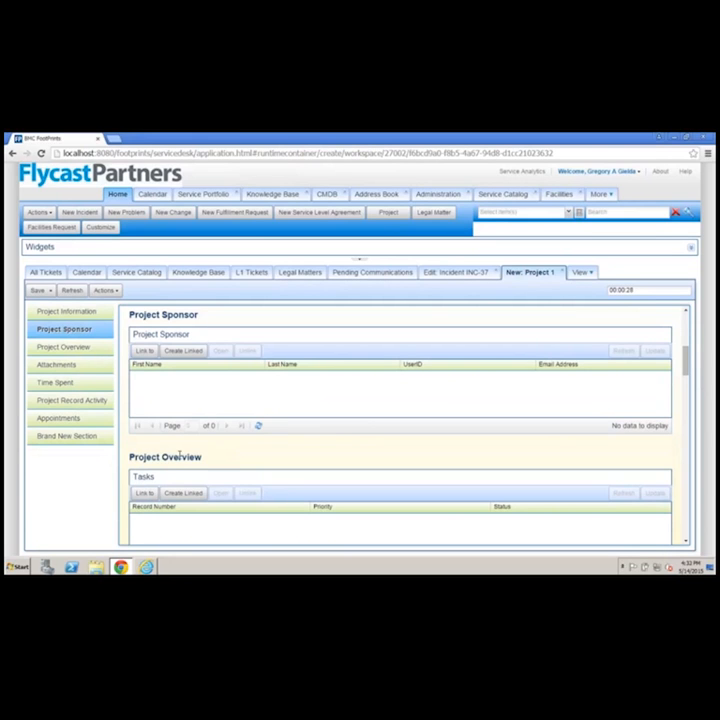
click(65, 347)
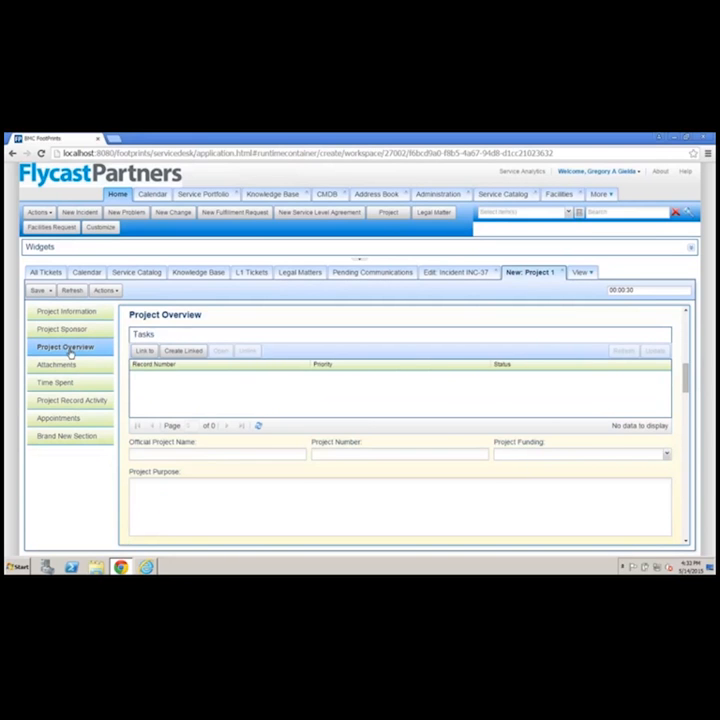
scroll(263, 521, down, 1)
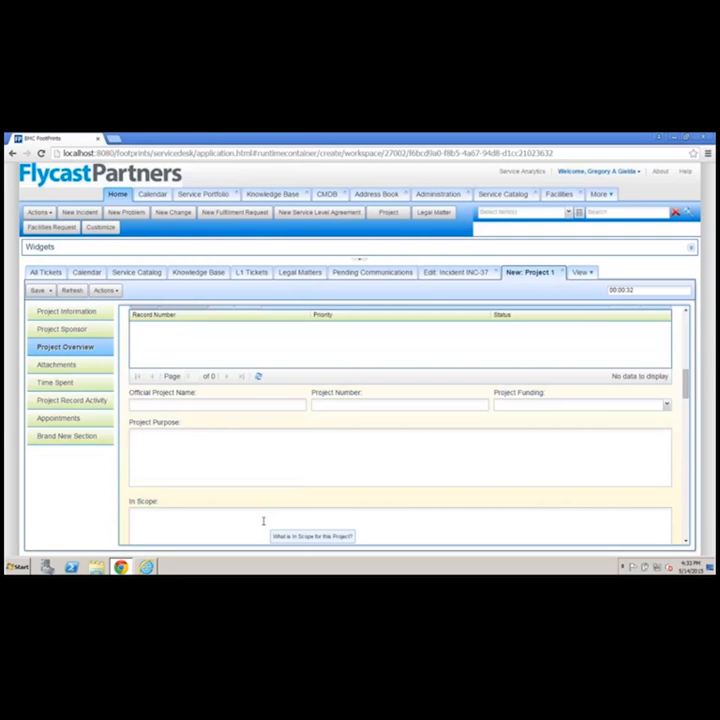
scroll(263, 521, down, 3)
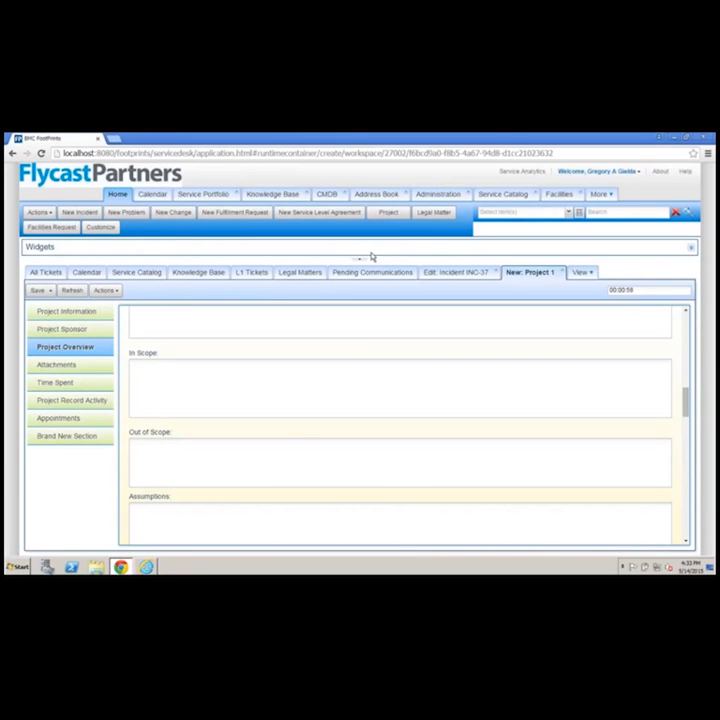
Open a new legal matter form and examine its Project Info and Preservation Phase fields
click(439, 215)
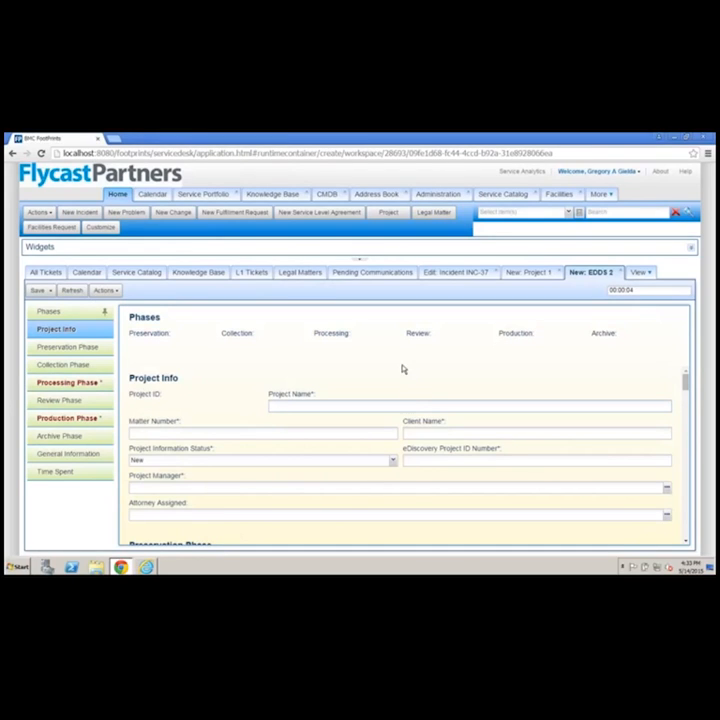
click(282, 401)
scroll(281, 483, down, 2)
scroll(281, 483, down, 1)
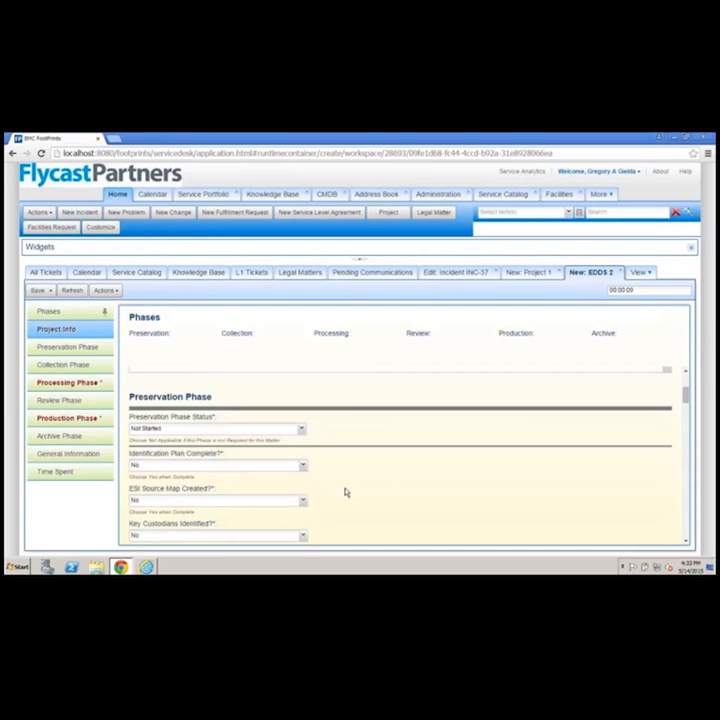
scroll(345, 492, down, 2)
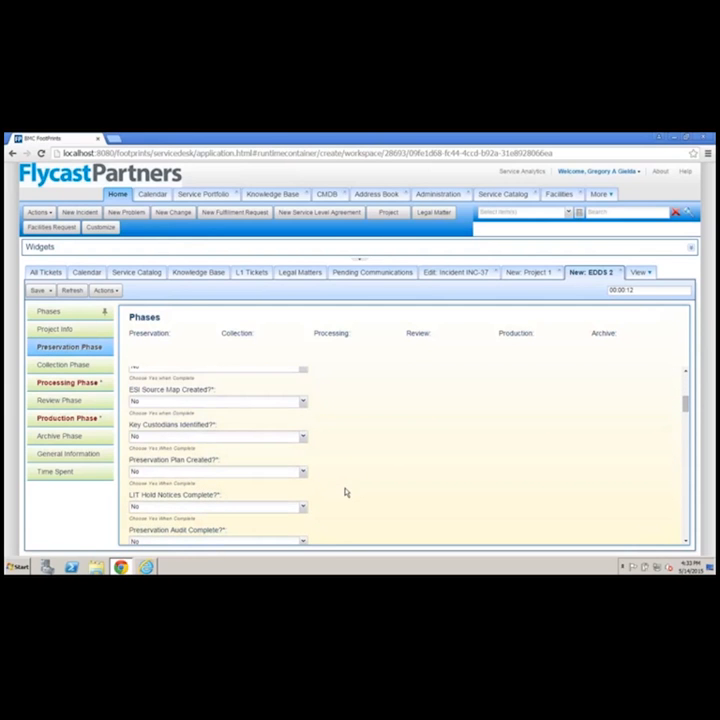
scroll(345, 492, up, 5)
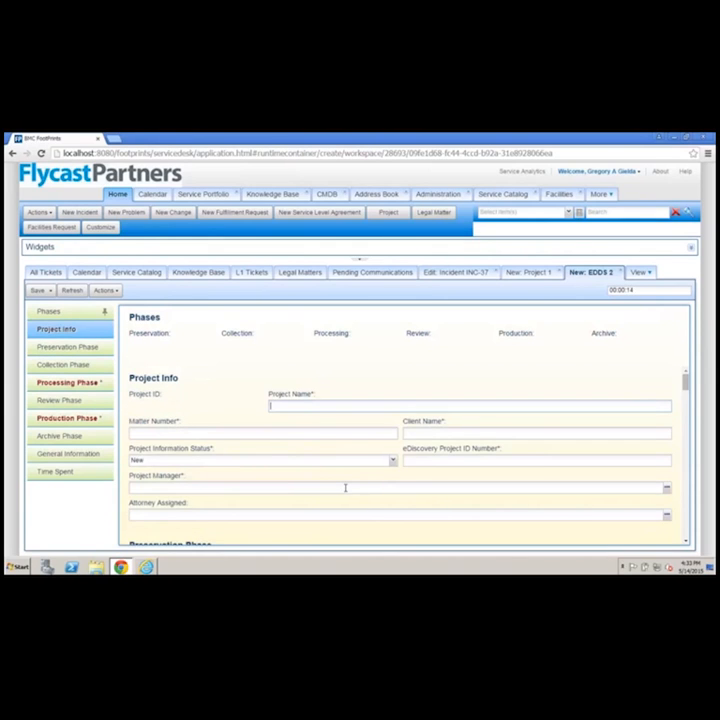